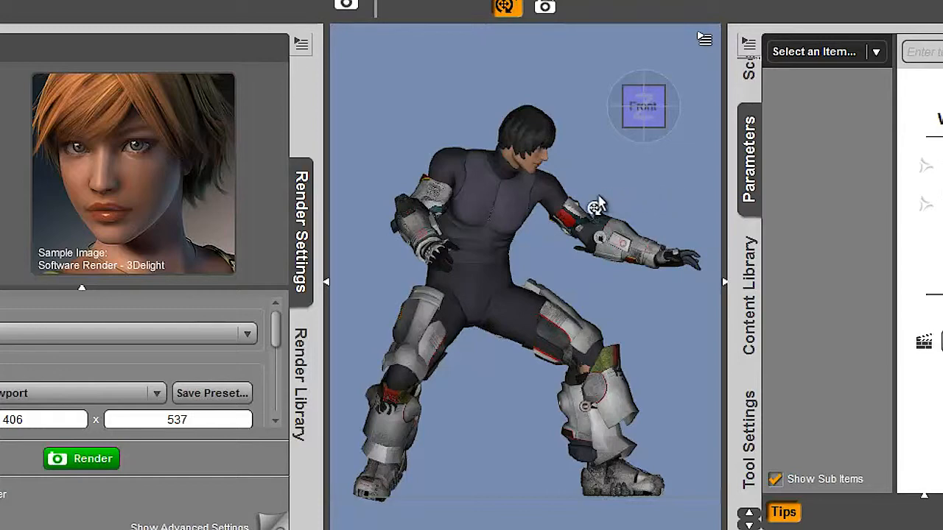
- Set the render style to Cartoon, render the posed figure, and view the lower part of the rendered image
left_click(516, 209)
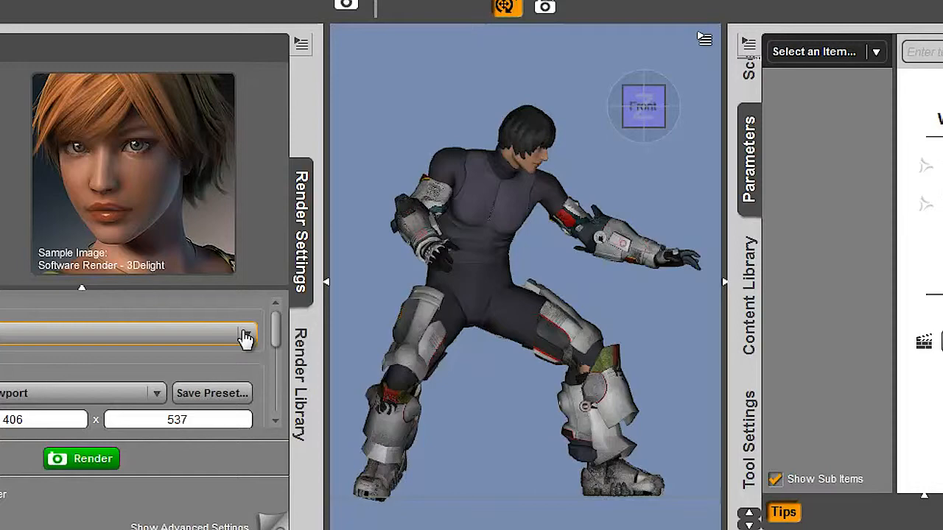
left_click(246, 337)
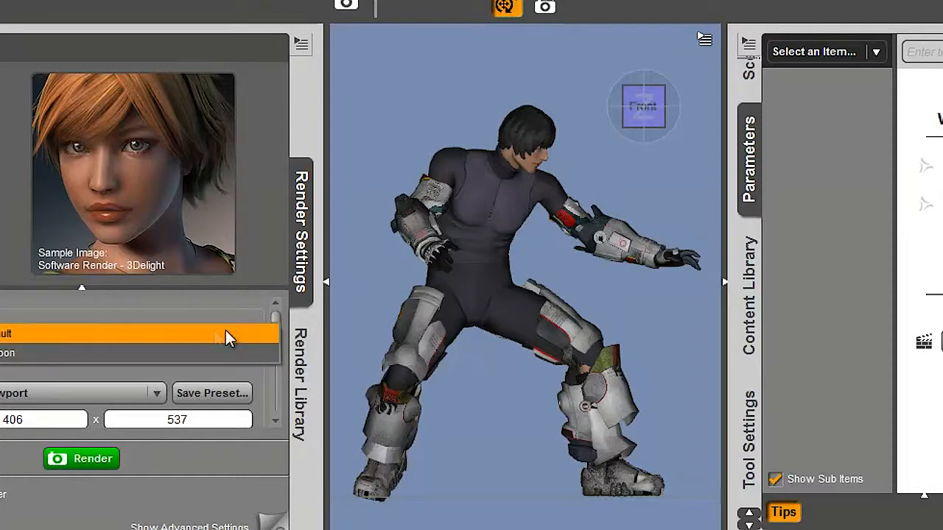
left_click(160, 349)
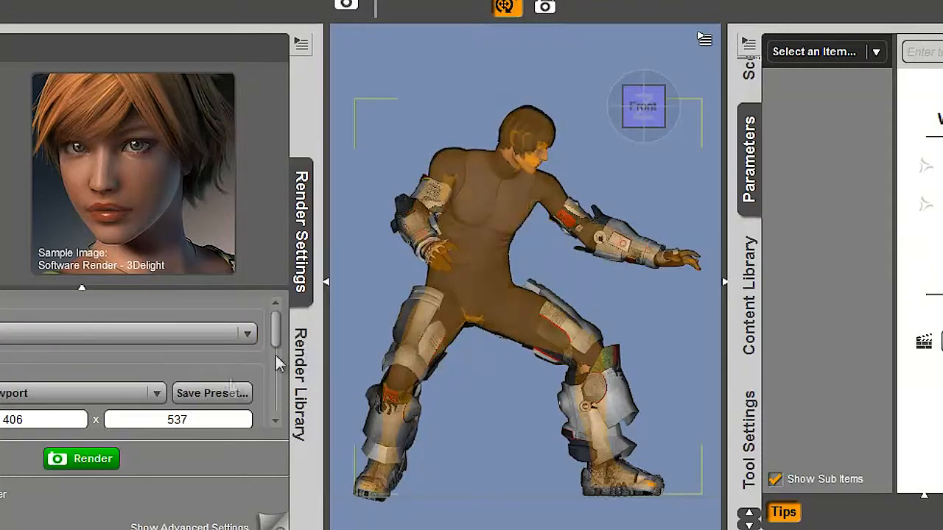
left_click(87, 461)
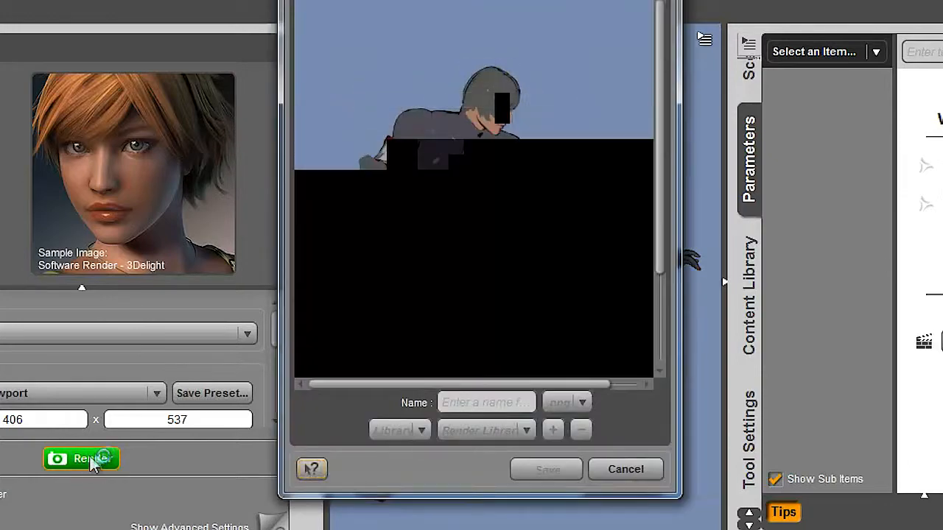
left_click_drag(663, 87, 668, 179)
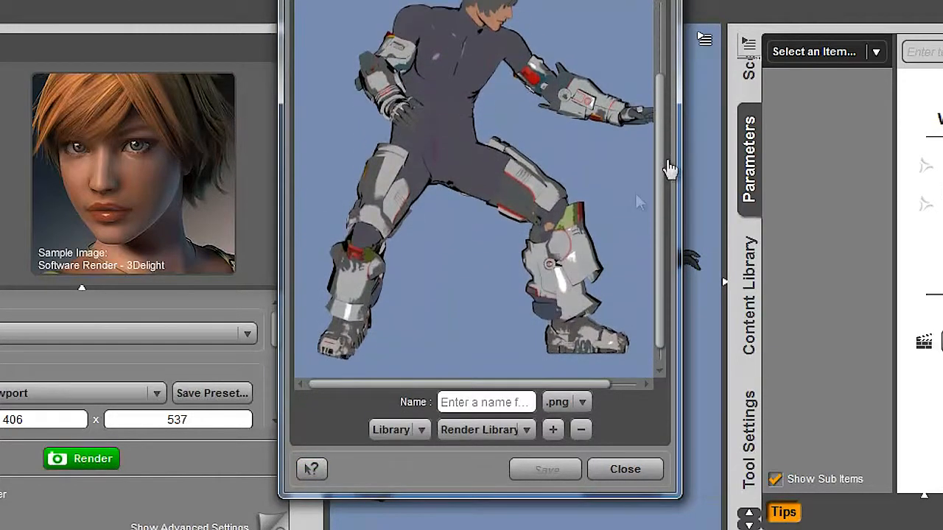
- Save the render as a PNG named 1 to the DAZStudio4 folder instead of the library
left_click(421, 430)
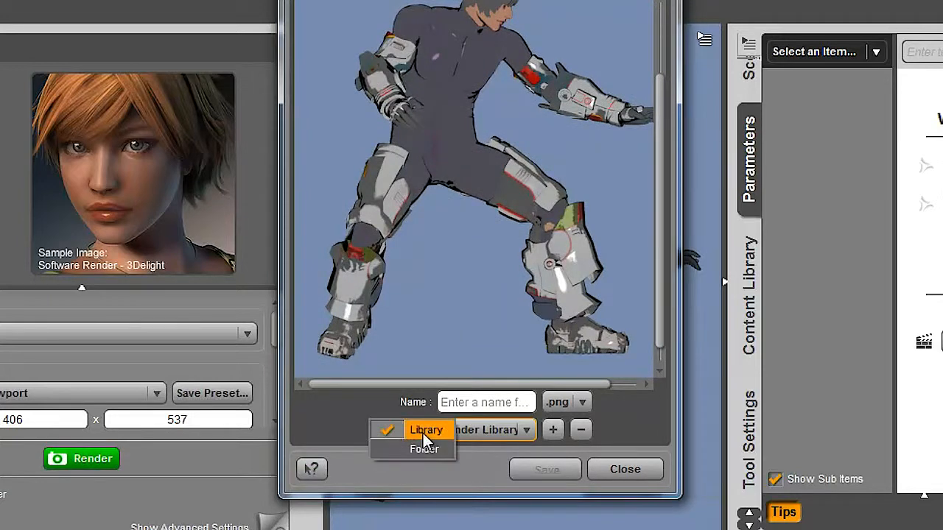
left_click(428, 453)
left_click(495, 398)
type("1")
left_click(547, 430)
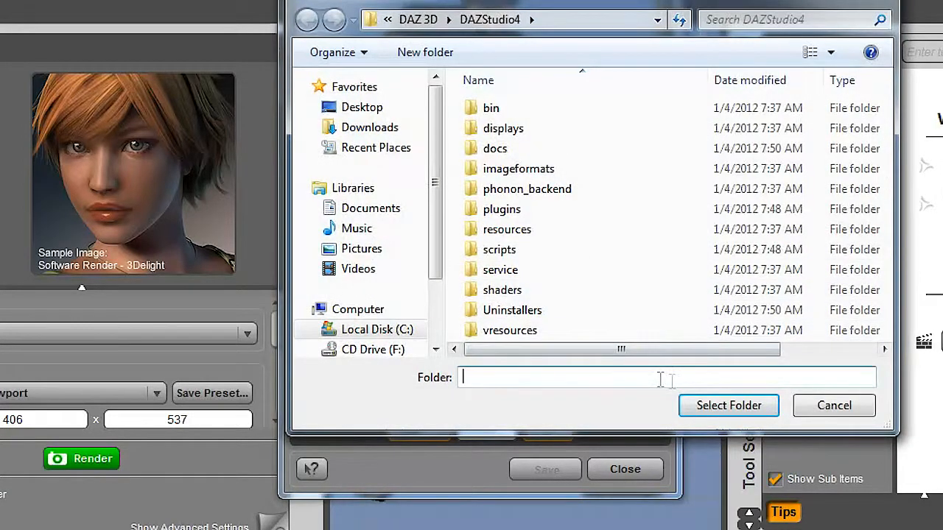
left_click(718, 408)
left_click(546, 472)
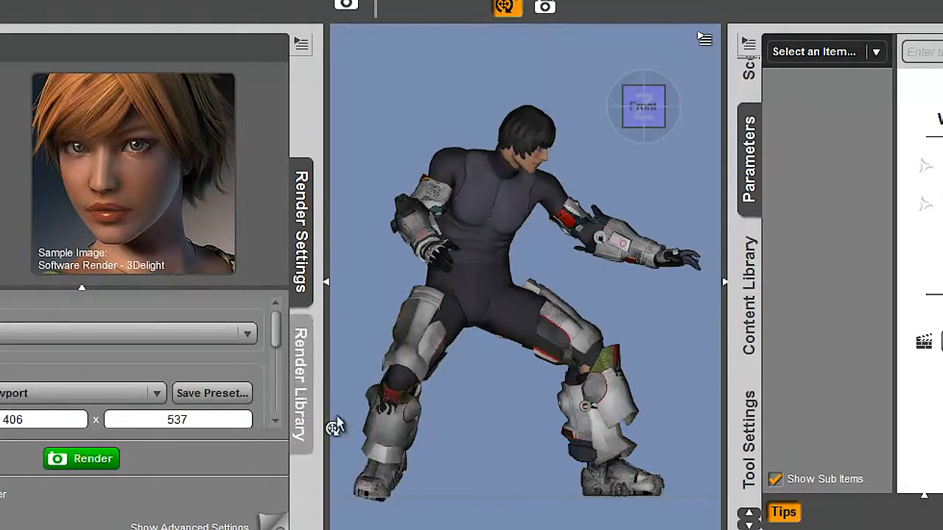
left_click(609, 195)
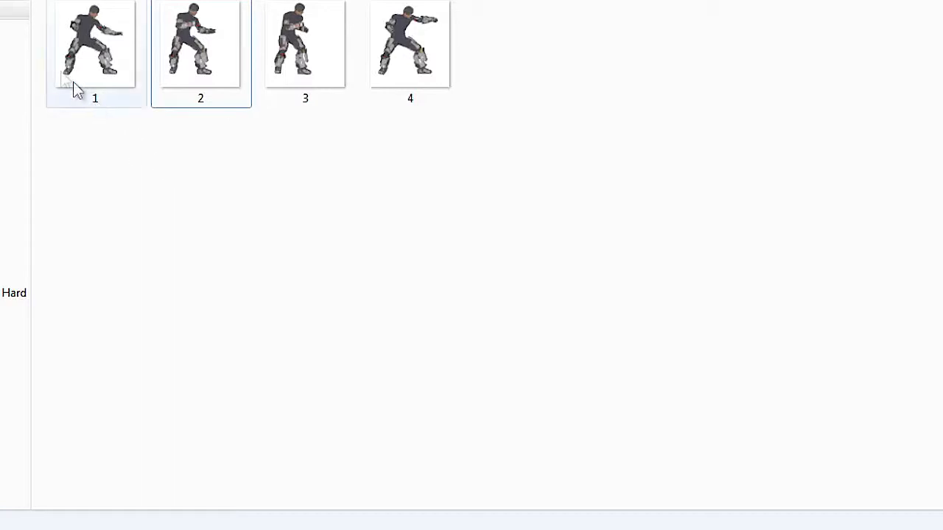
- Switch to the folder of saved renders and look over pose images 1 to 4 in sequence and back
left_click(96, 65)
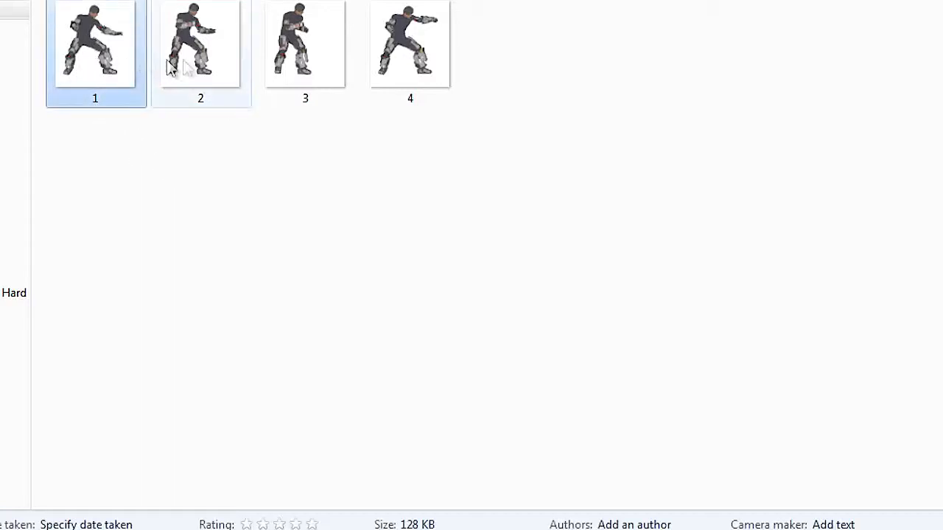
left_click(203, 66)
left_click(304, 65)
left_click(396, 57)
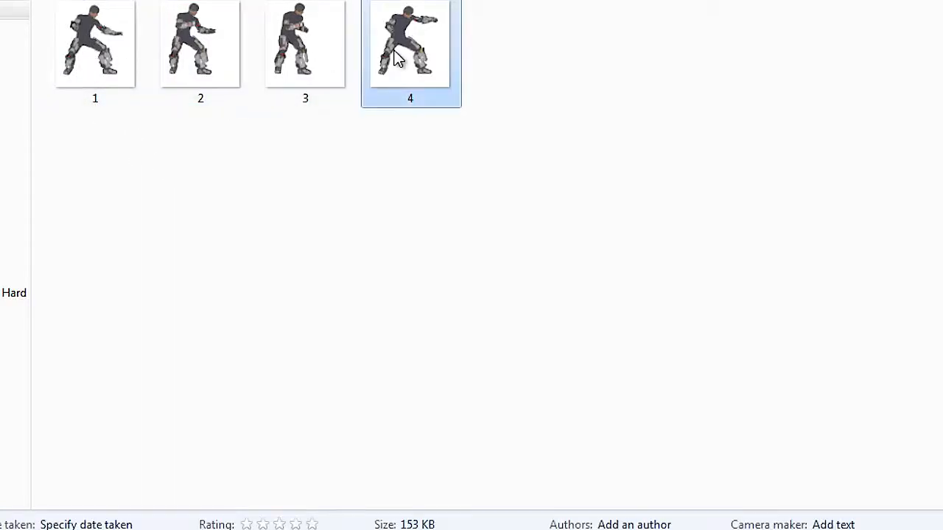
left_click(217, 53)
left_click(302, 53)
left_click(383, 54)
left_click(306, 56)
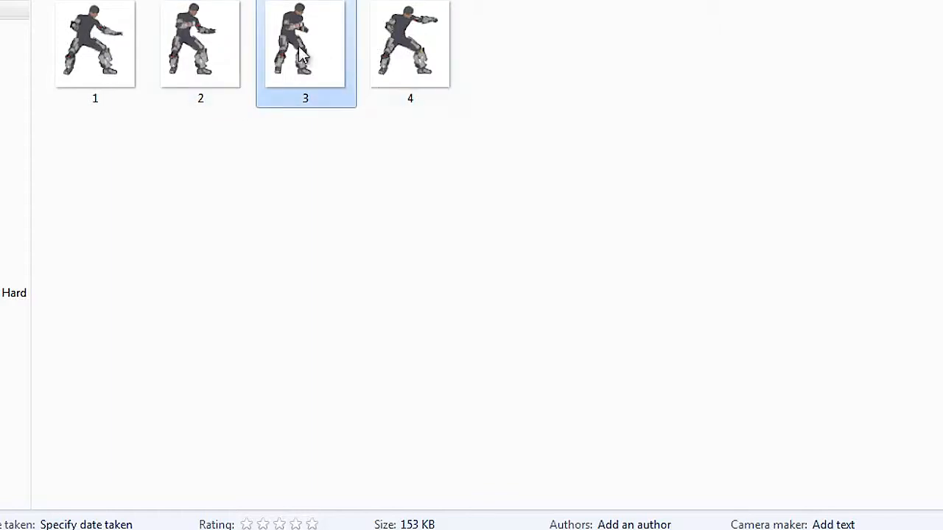
left_click(181, 55)
left_click(103, 50)
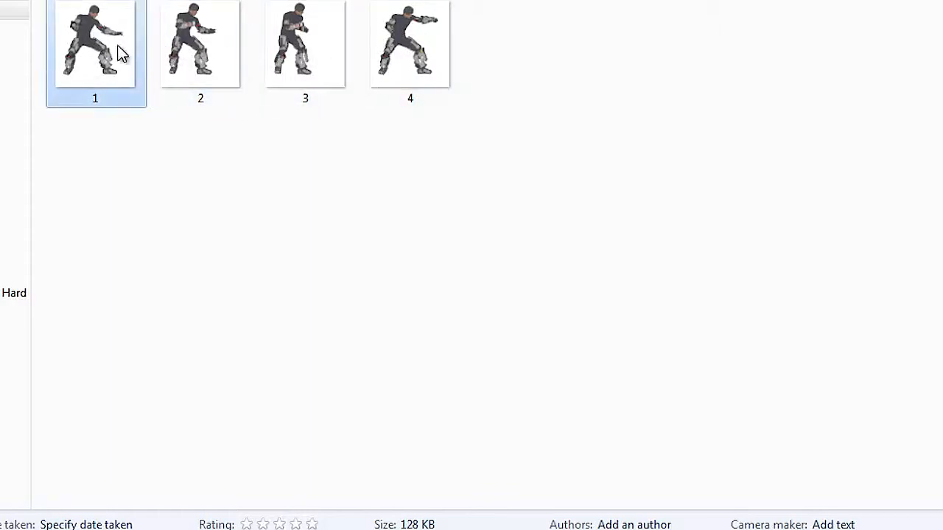
- Open image 1 from the renders folder in Windows Photo Viewer
right_click(77, 42)
mouse_move(191, 243)
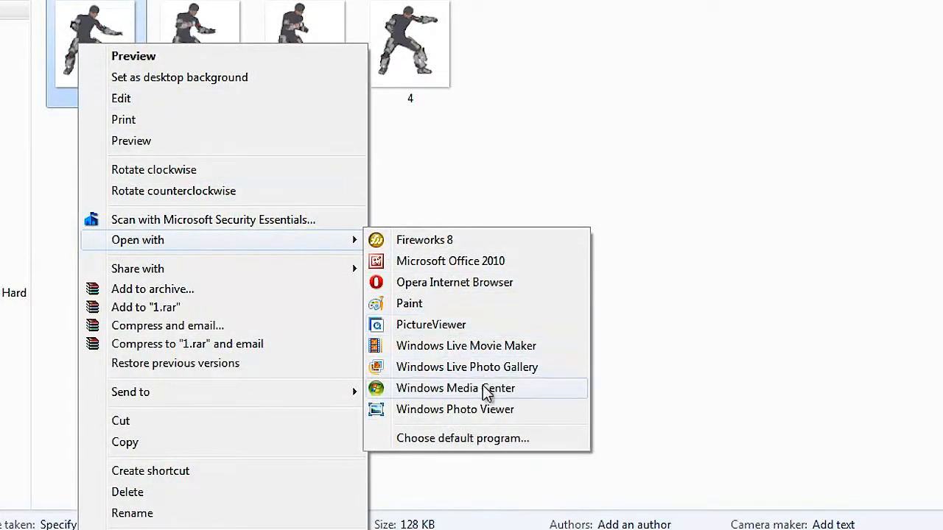
left_click(480, 410)
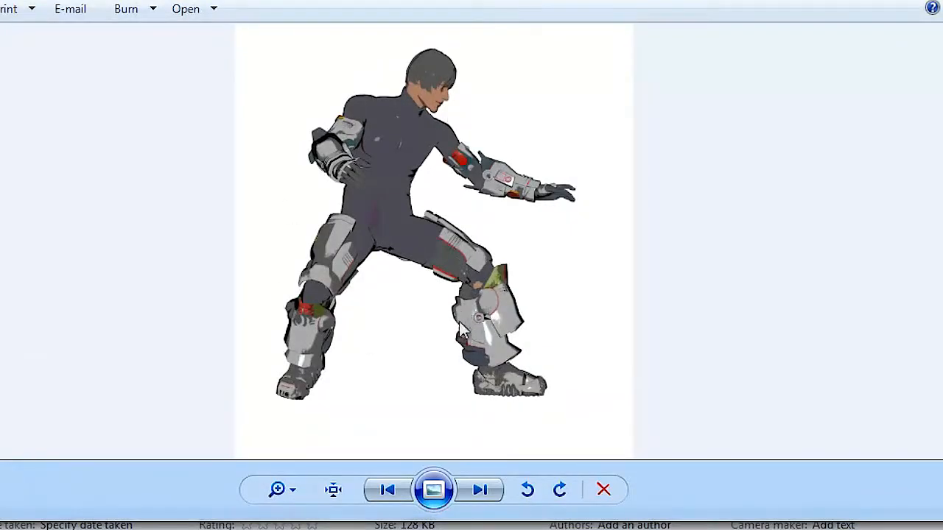
- Flip repeatedly through the four pose images to preview the punching motion, and close the viewer
left_click(479, 490)
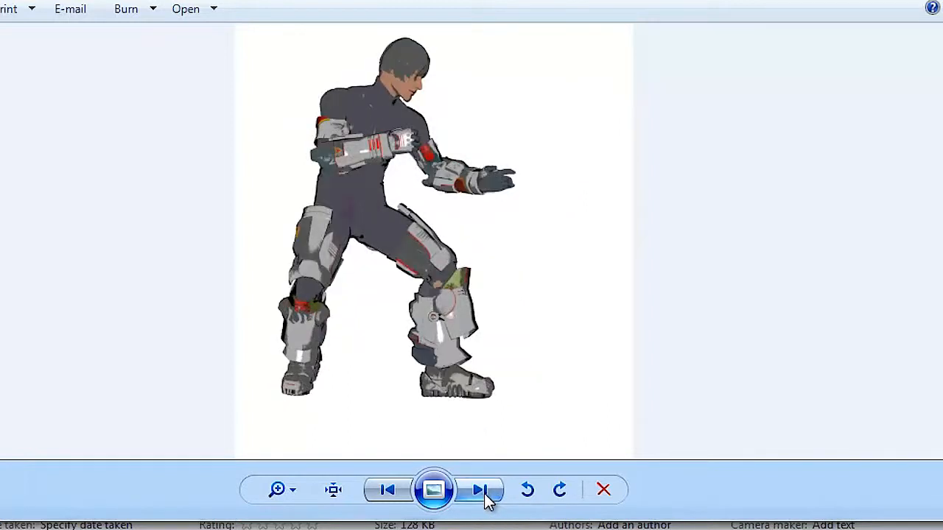
left_click(482, 492)
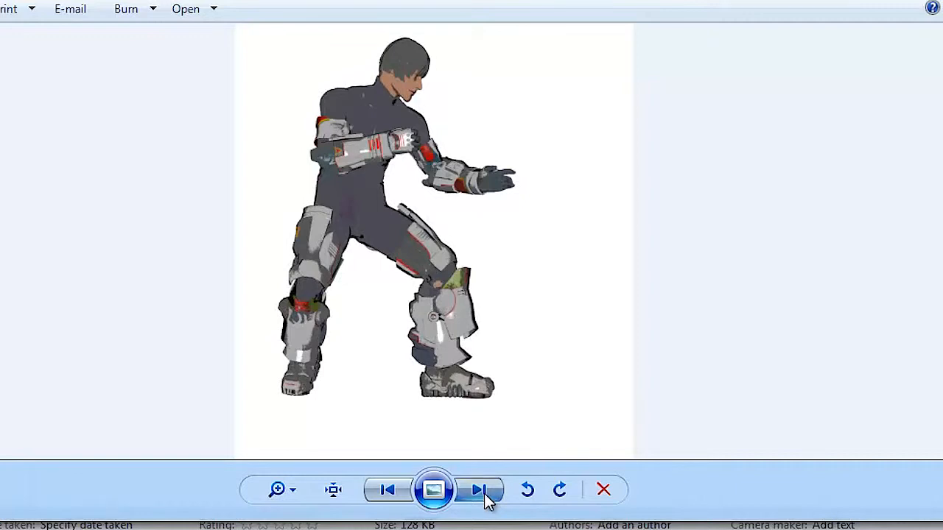
left_click(485, 499)
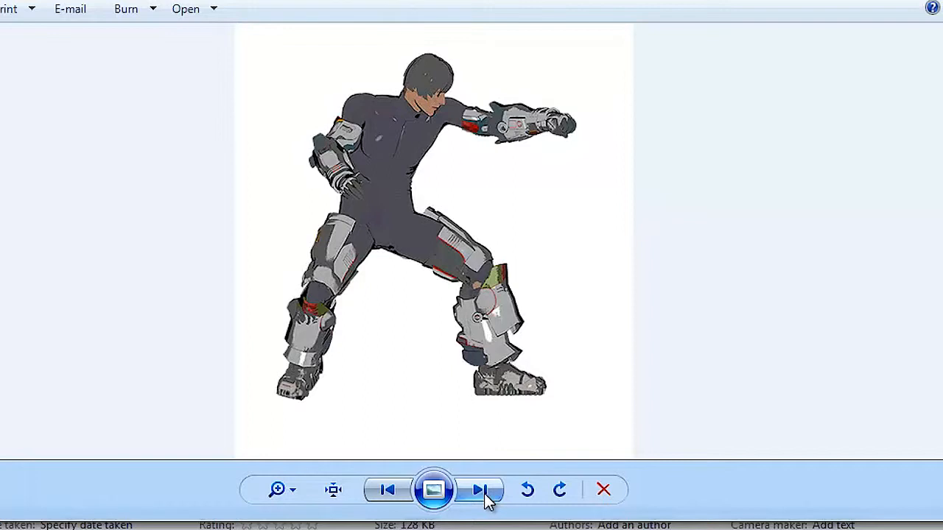
left_click(486, 498)
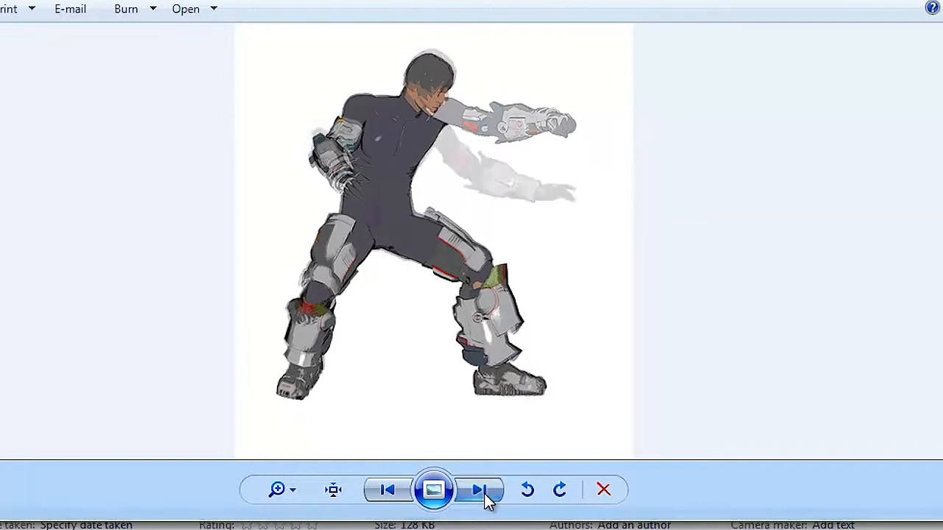
left_click(485, 499)
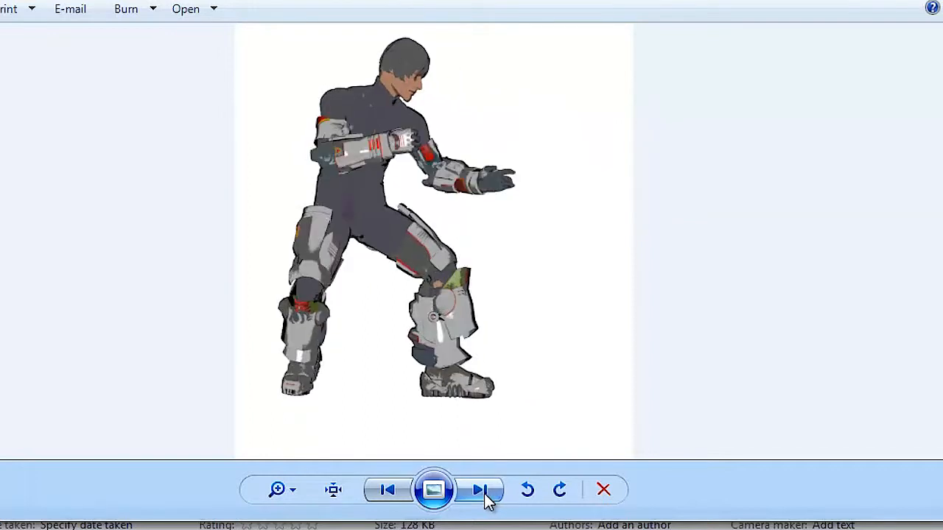
left_click(394, 493)
left_click(492, 498)
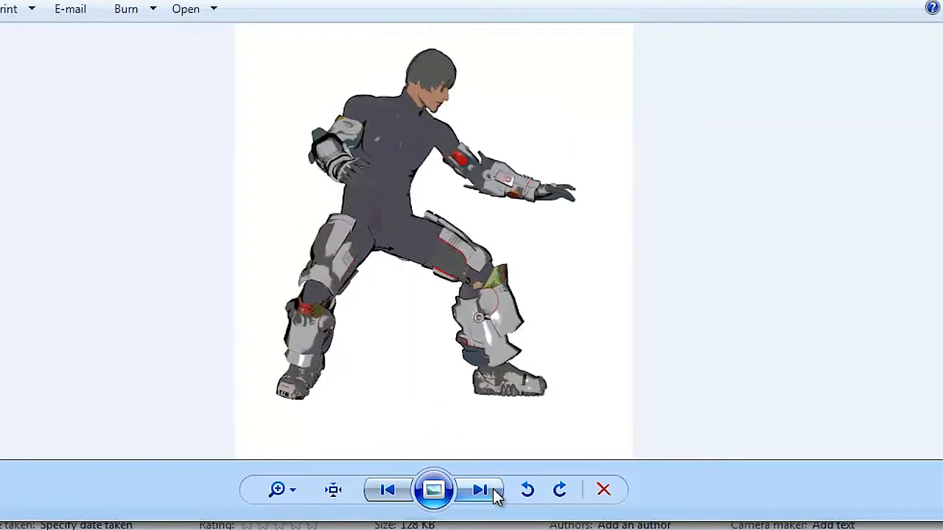
left_click(492, 497)
left_click(492, 497)
left_click(493, 497)
left_click(494, 497)
left_click(494, 497)
left_click(493, 497)
left_click(494, 498)
left_click(494, 497)
left_click(493, 497)
left_click(494, 498)
left_click(494, 497)
left_click(493, 497)
left_click(494, 498)
left_click(493, 497)
left_click(494, 497)
left_click(494, 497)
left_click(493, 497)
left_click(493, 497)
left_click(493, 497)
left_click(494, 497)
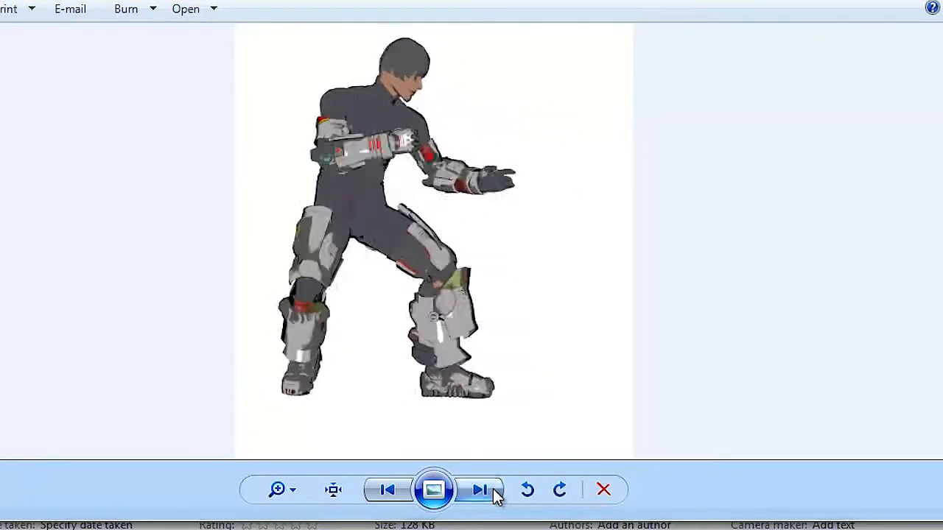
left_click(493, 497)
left_click(494, 497)
left_click(493, 497)
left_click(493, 497)
left_click(494, 497)
left_click(493, 497)
left_click(493, 497)
left_click(493, 497)
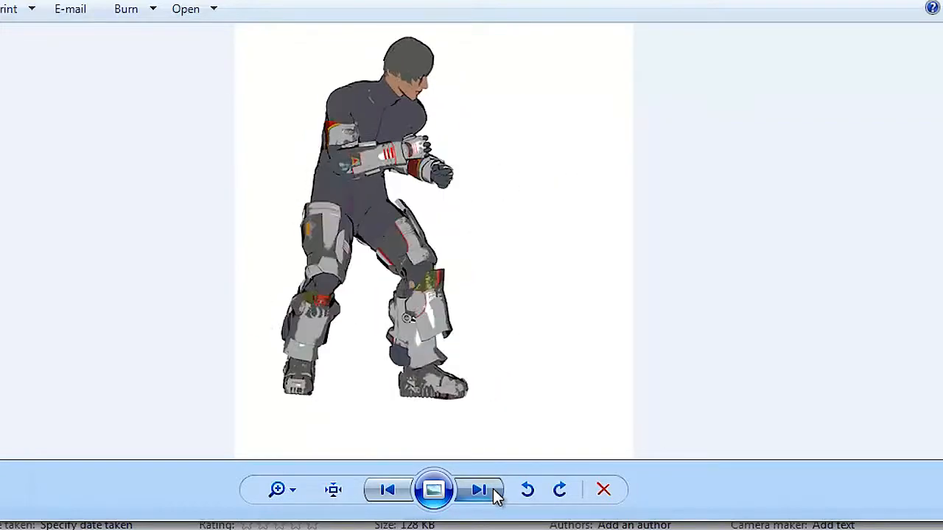
left_click(493, 497)
left_click(493, 497)
left_click(494, 497)
left_click(493, 497)
left_click(493, 497)
left_click(493, 497)
left_click(493, 497)
left_click(494, 497)
left_click(494, 497)
left_click(494, 498)
left_click(493, 497)
left_click(493, 497)
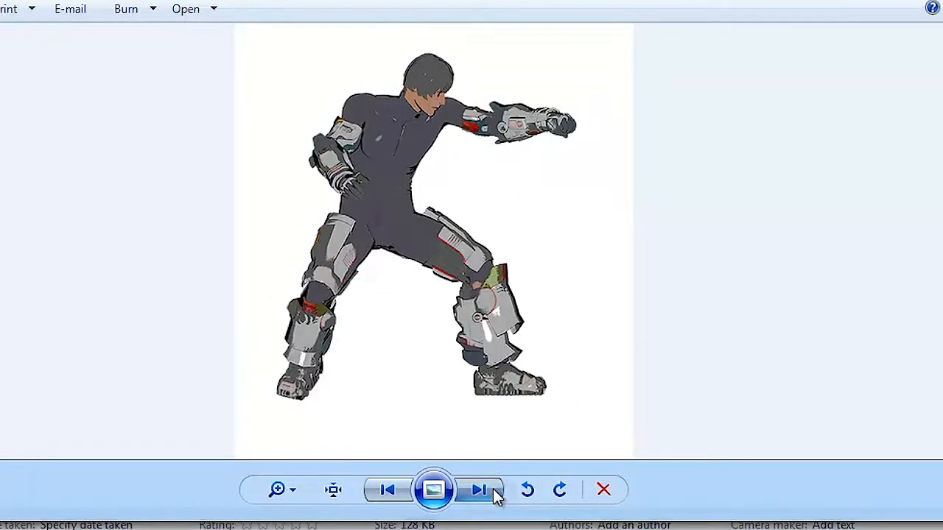
left_click(494, 498)
left_click(494, 497)
left_click(494, 497)
left_click(493, 497)
left_click(493, 497)
left_click(493, 497)
left_click(493, 497)
key("alt+F4")
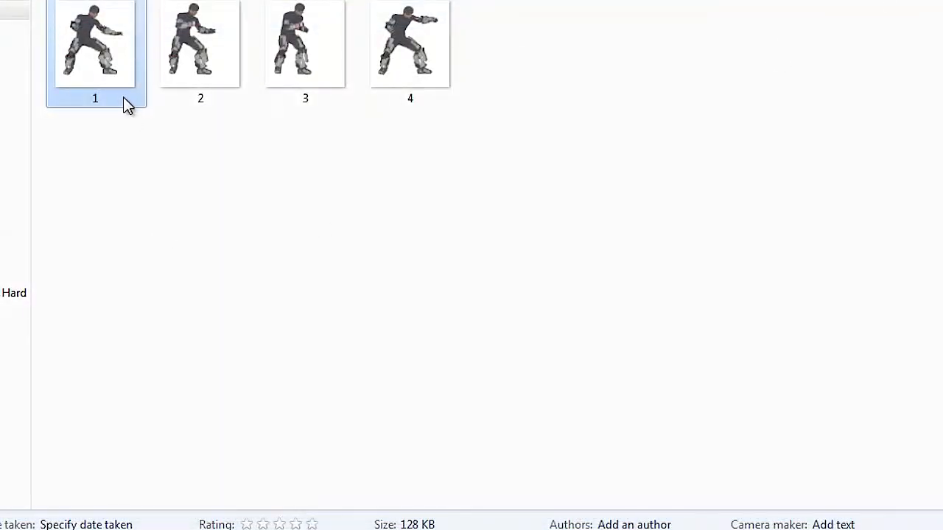
- Step back and forth through the pose thumbnails in the folder to compare neighbouring poses, ending on image 1
left_click(329, 50)
key("Right")
key("Left")
key("Left")
key("Left")
key("Right")
key("Right")
left_click(381, 50)
left_click(337, 46)
left_click(204, 57)
left_click(118, 57)
- Open image 1 in Fireworks 8 as the first frame of the animation
right_click(117, 58)
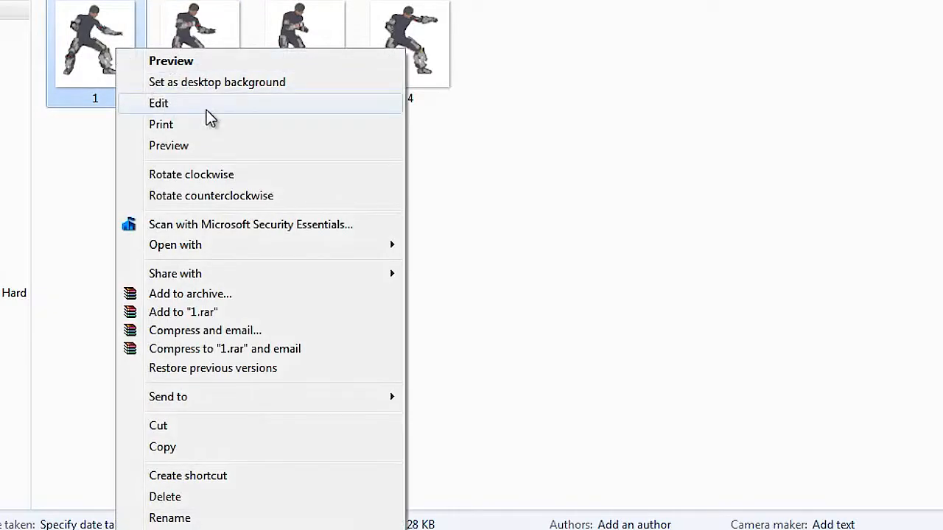
mouse_move(305, 248)
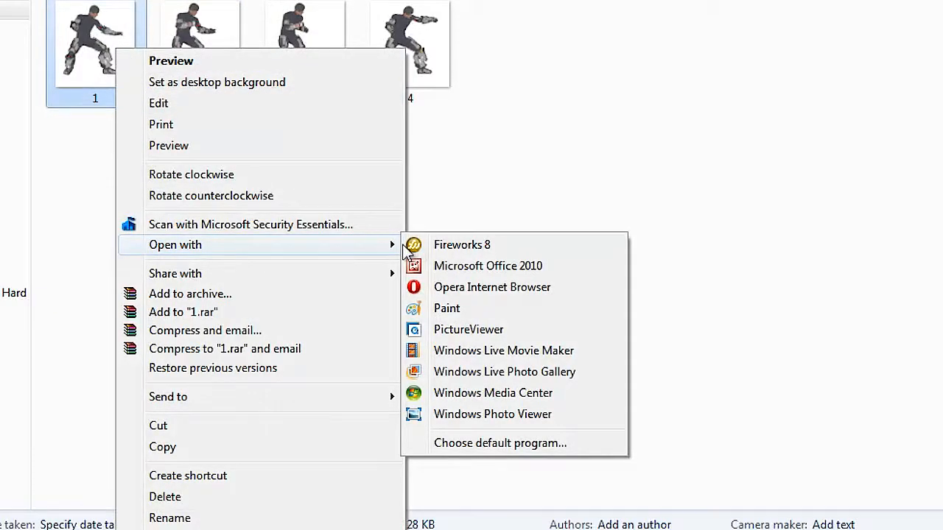
left_click(505, 253)
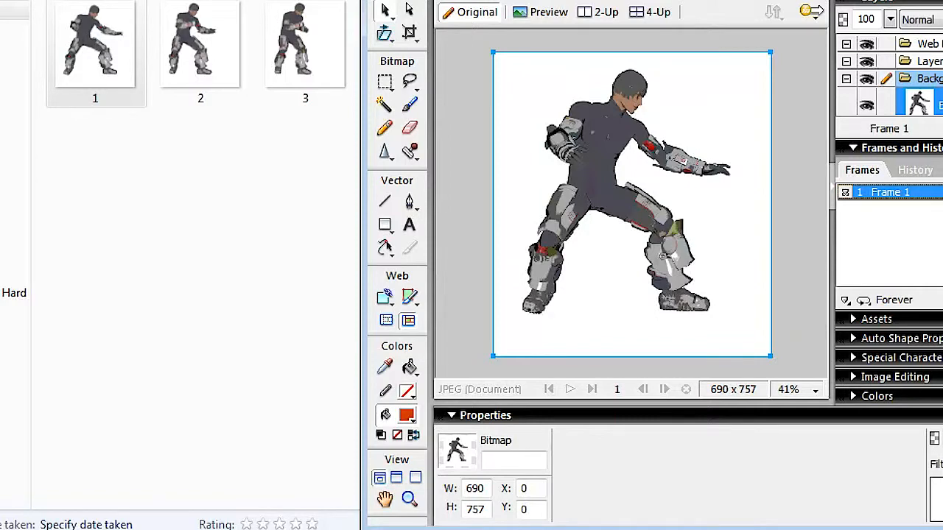
- Add Frames 2 and 3 to the animation, placing image 2 on Frame 2 and image 3 on Frame 3
left_click(890, 208)
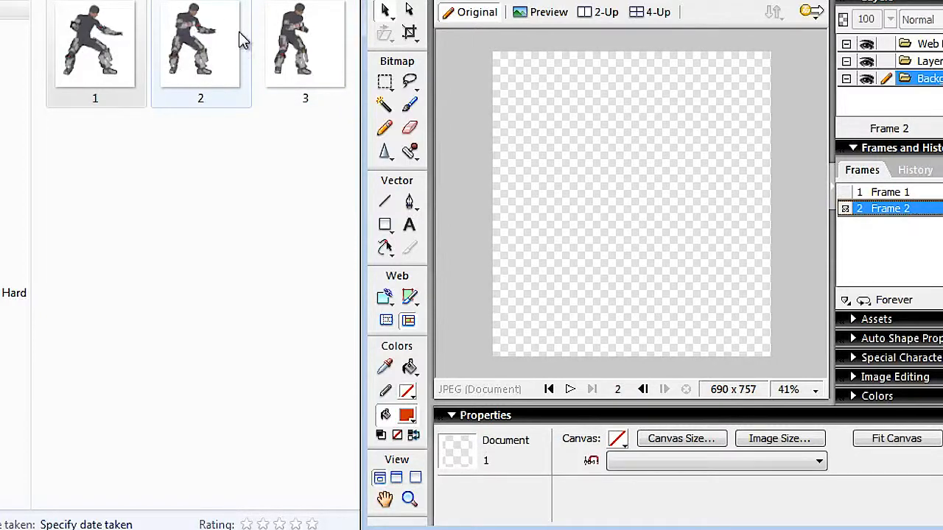
left_click_drag(186, 34, 568, 164)
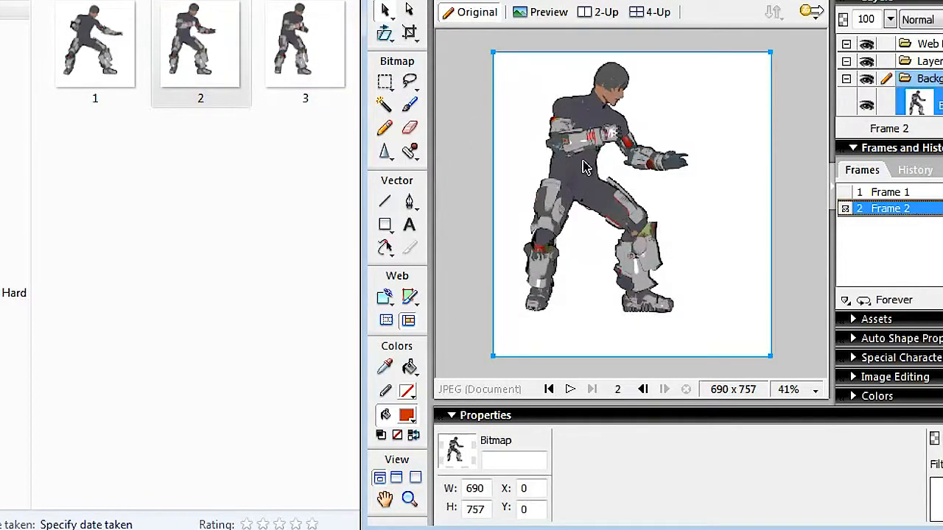
left_click(942, 300)
left_click_drag(305, 44, 611, 225)
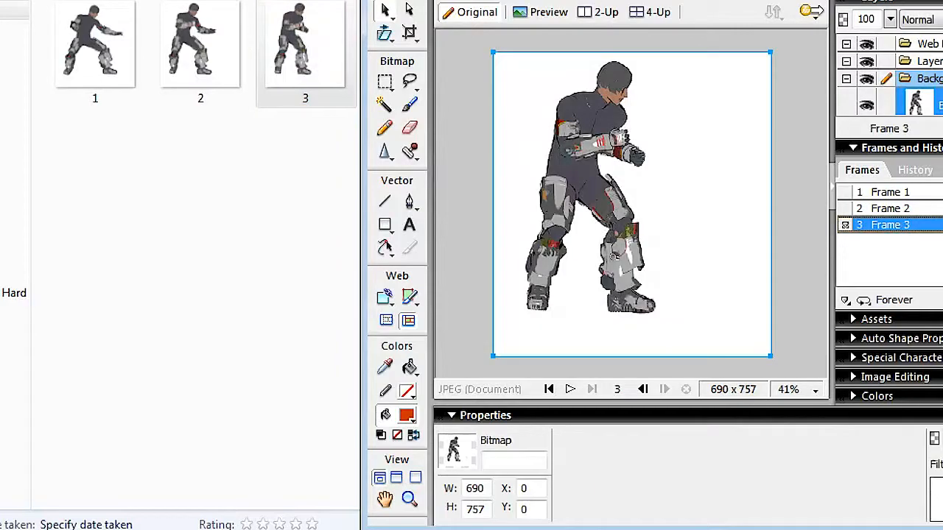
- Add Frame 4, place image 4 from the folder on it, and reposition the Fireworks window to expose its panels
left_click_drag(418, 20, 393, 22)
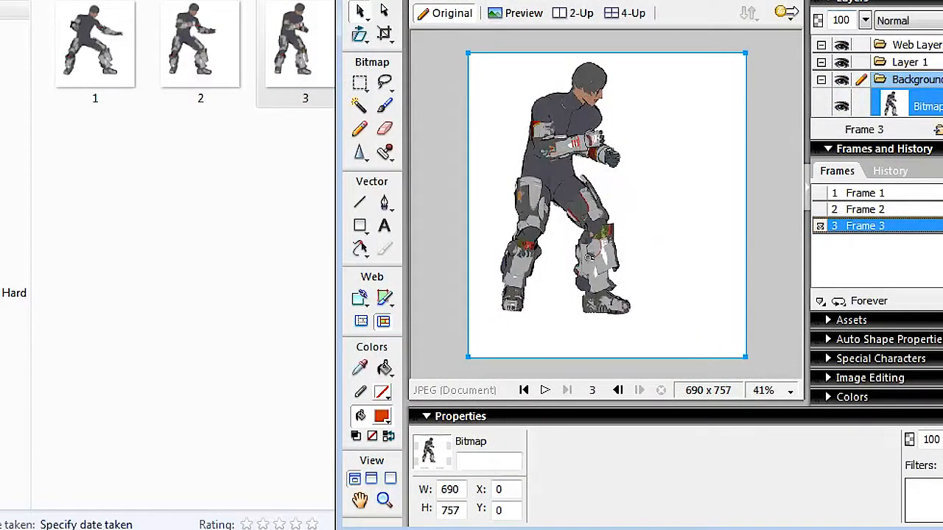
left_click(942, 301)
left_click_drag(492, 2, 565, 2)
left_click_drag(392, 48, 598, 154)
left_click_drag(813, 2, 649, 2)
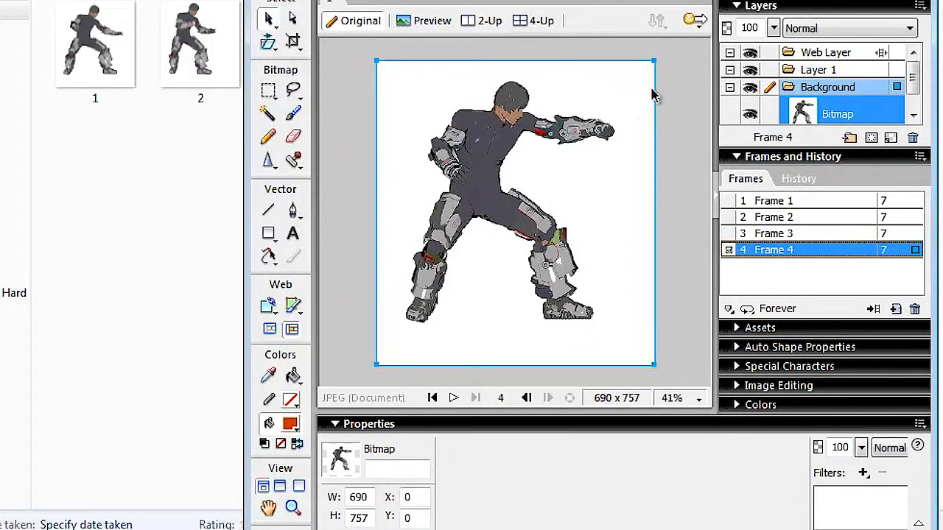
- Enlarge the Frame 4 bitmap to about 877 × 962 px at about X -55, Y -76, and return to the first frame
left_click_drag(654, 61, 733, 5)
left_click_drag(579, 127, 553, 179)
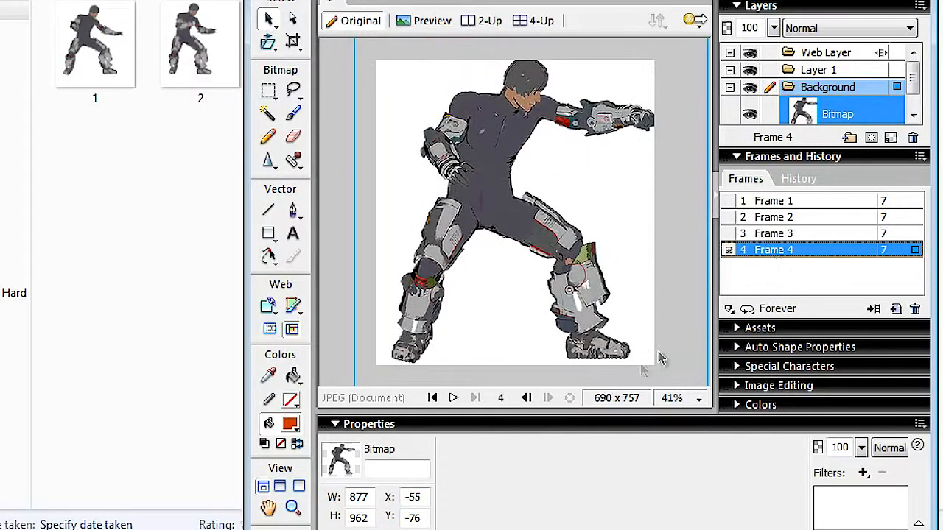
left_click(432, 397)
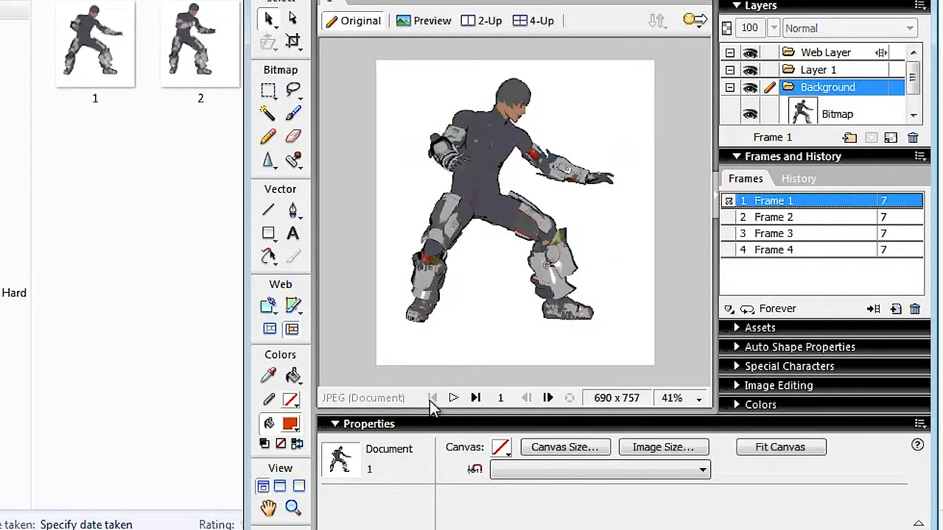
- Compare the fighter's pose across Frames 1 to 4 and move the Frame 4 bitmap to about X -36, Y -109
left_click(549, 397)
left_click(550, 398)
left_click(550, 397)
left_click(527, 398)
left_click(548, 398)
left_click(527, 398)
left_click(548, 398)
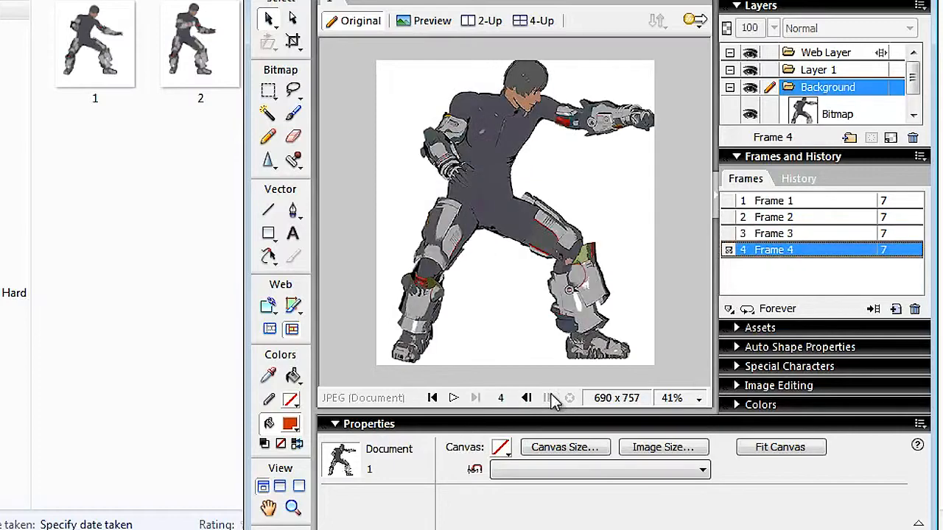
left_click(619, 175)
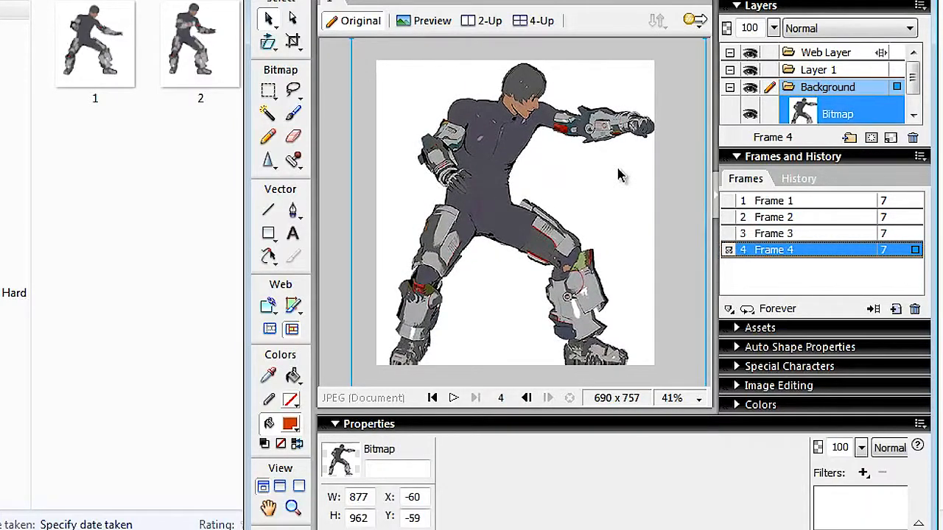
left_click_drag(547, 206, 557, 186)
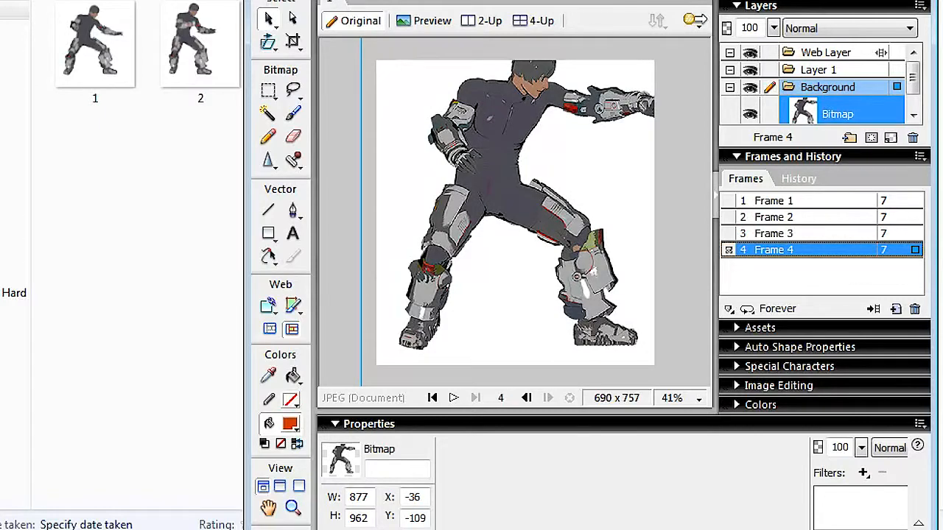
- Enlarge the Fireworks window and show the grid over the canvas
double_click(471, 1)
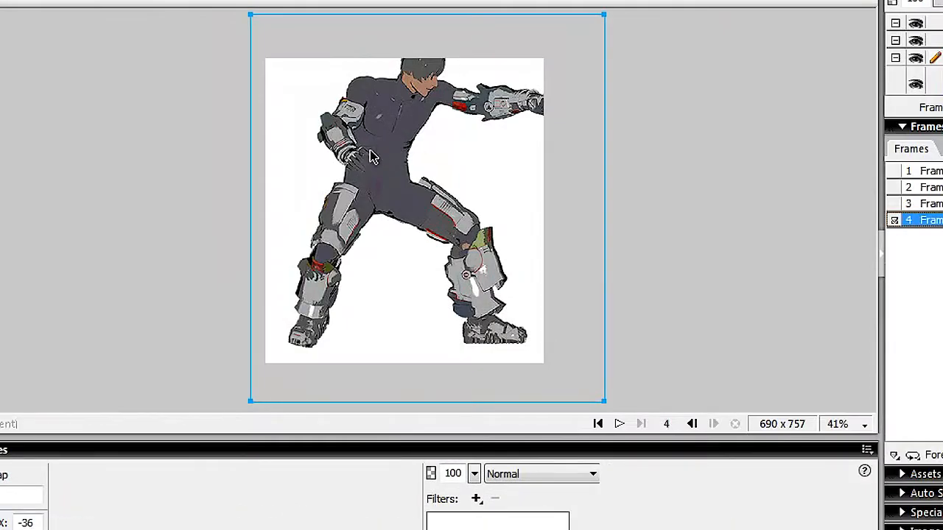
left_click(1, 2)
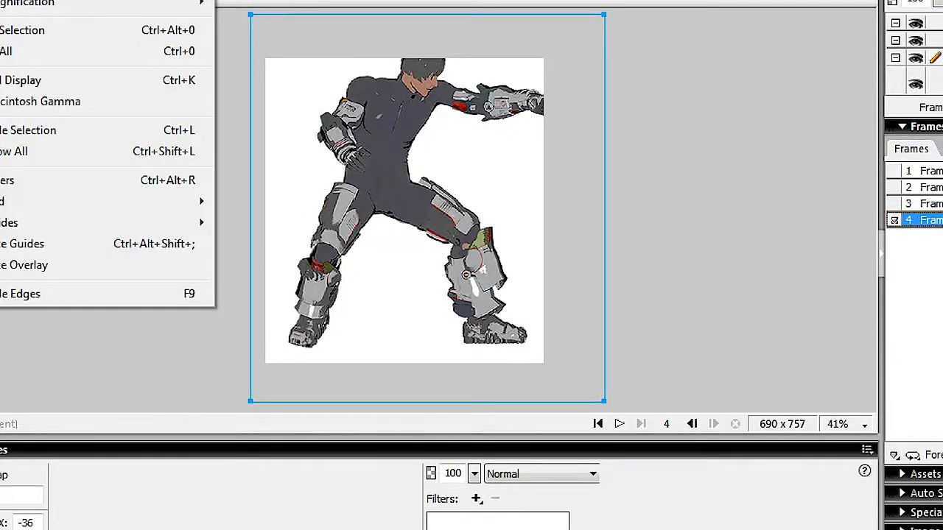
mouse_move(137, 211)
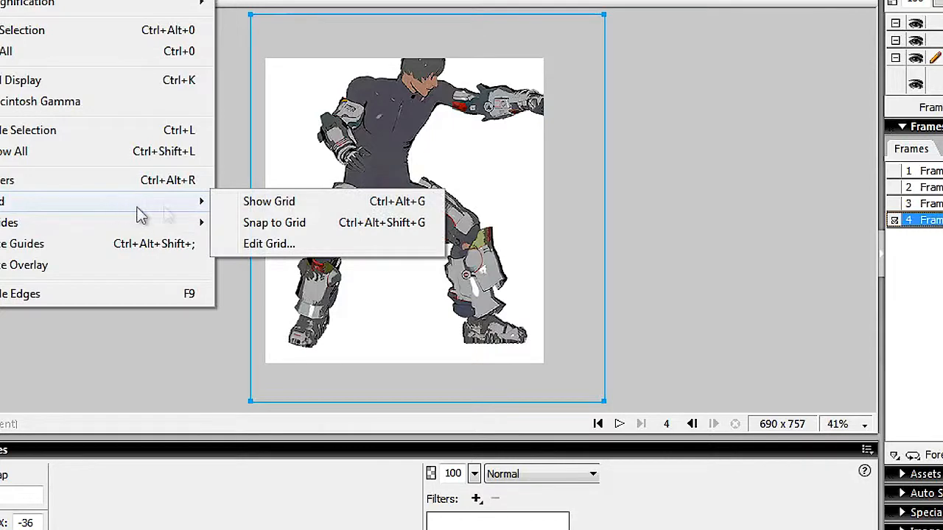
left_click(263, 209)
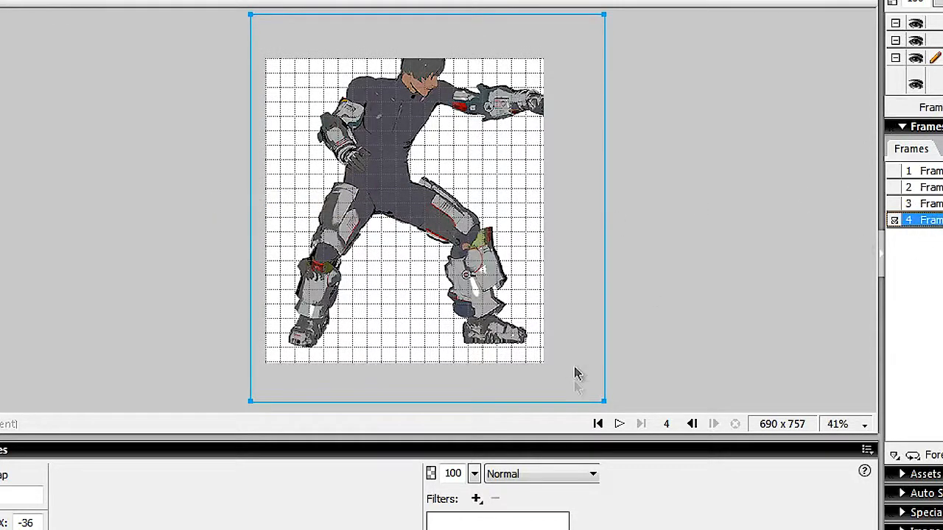
- Check Frames 2 and 3 against the grid and align the Frame 4 bitmap's lower-left corner with the canvas corner
left_click(693, 425)
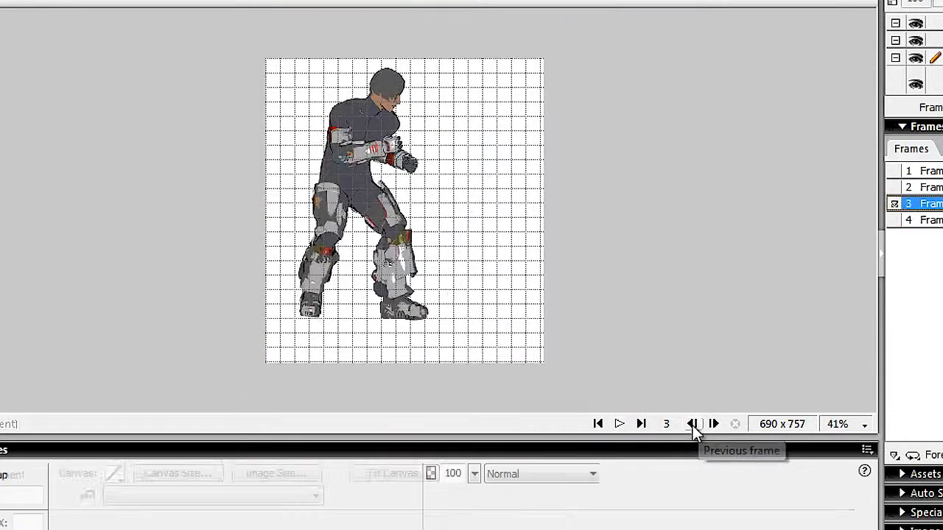
left_click(694, 425)
left_click(713, 425)
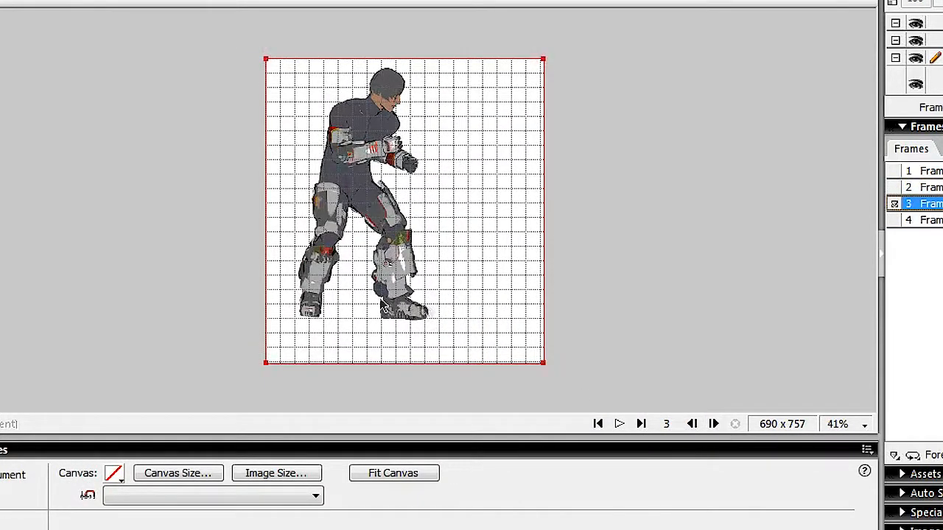
left_click(713, 425)
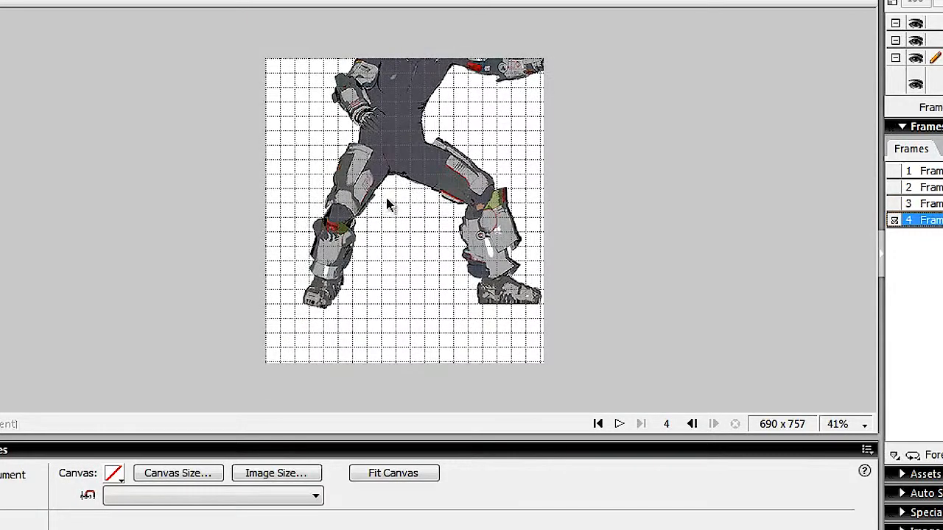
left_click(390, 205)
- Go back and forth through Frames 1 to 4 to compare the fighter's foot positions against the grid
left_click(692, 425)
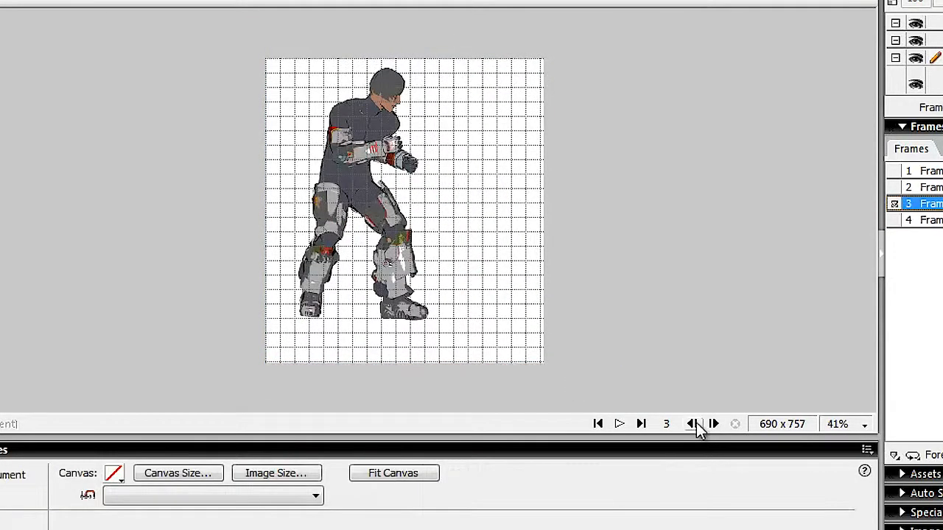
left_click(692, 425)
left_click(713, 425)
left_click(713, 425)
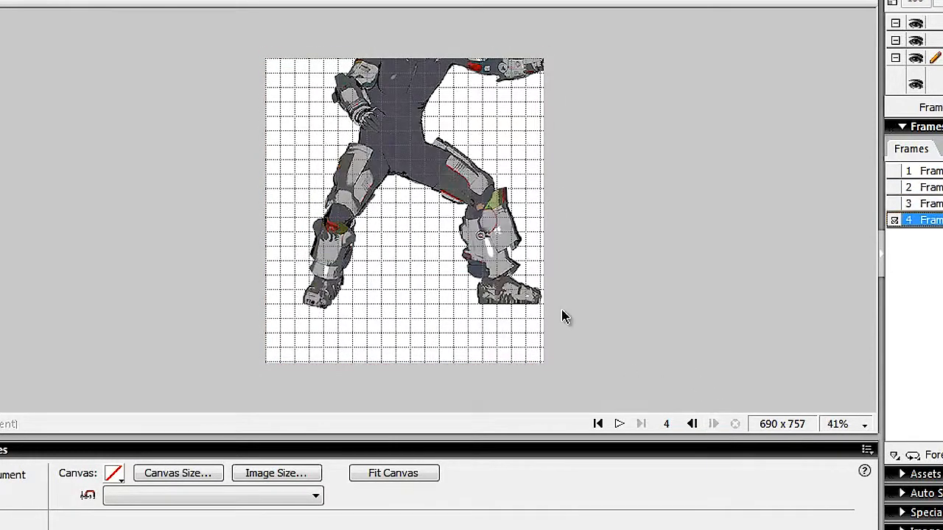
left_click(369, 172)
key("Page_Up")
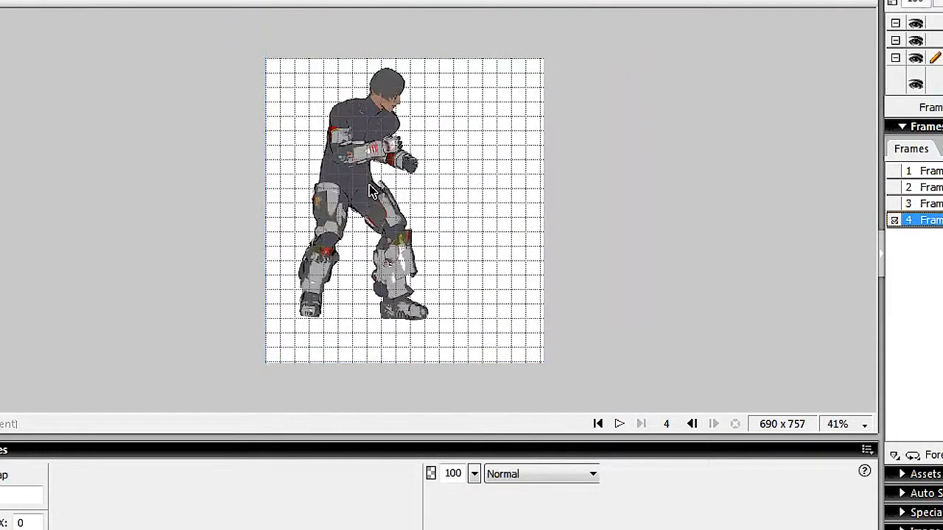
left_click(693, 425)
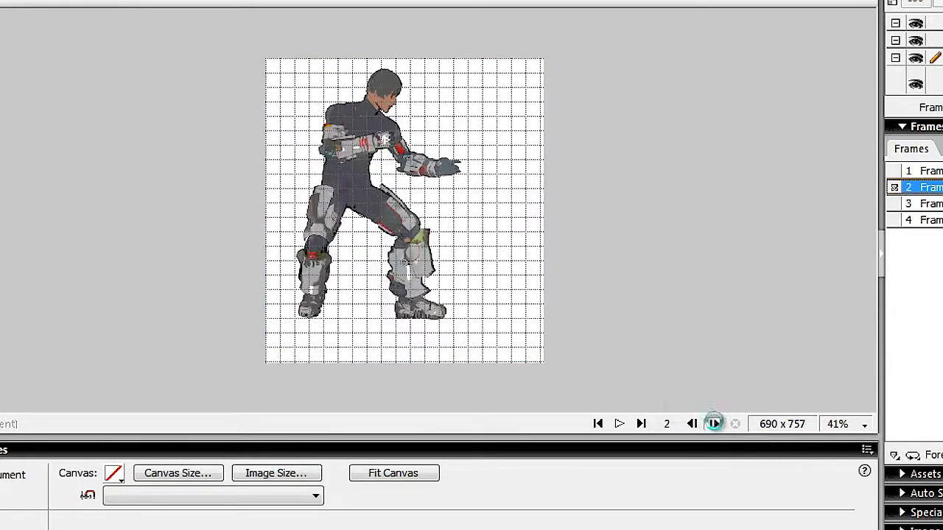
left_click(713, 425)
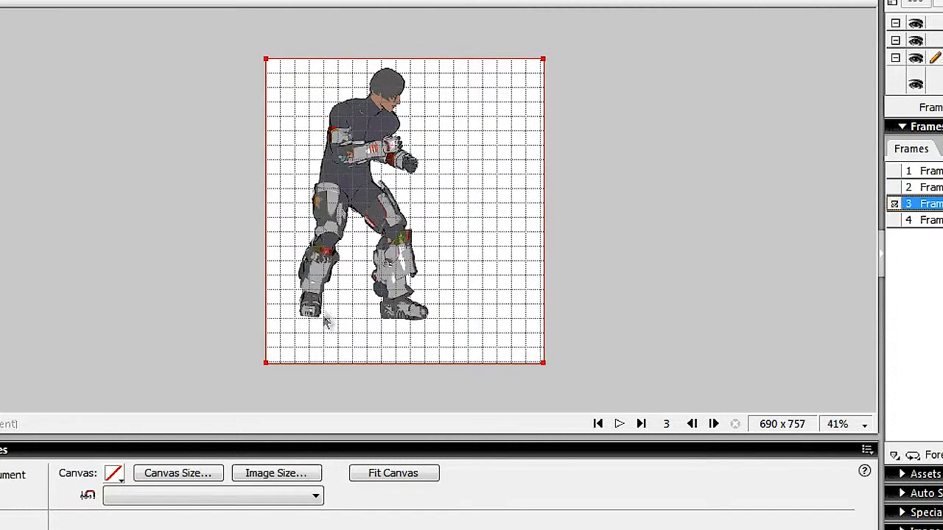
left_click(692, 424)
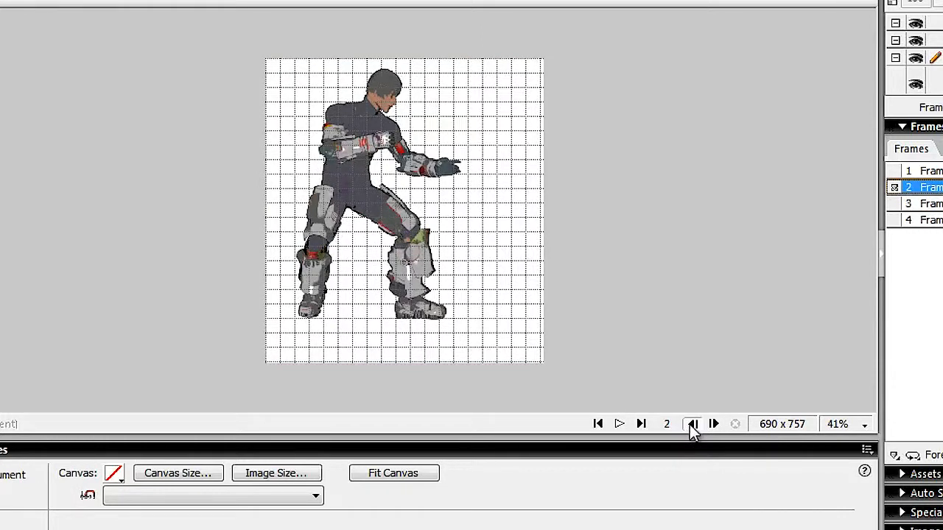
left_click(692, 425)
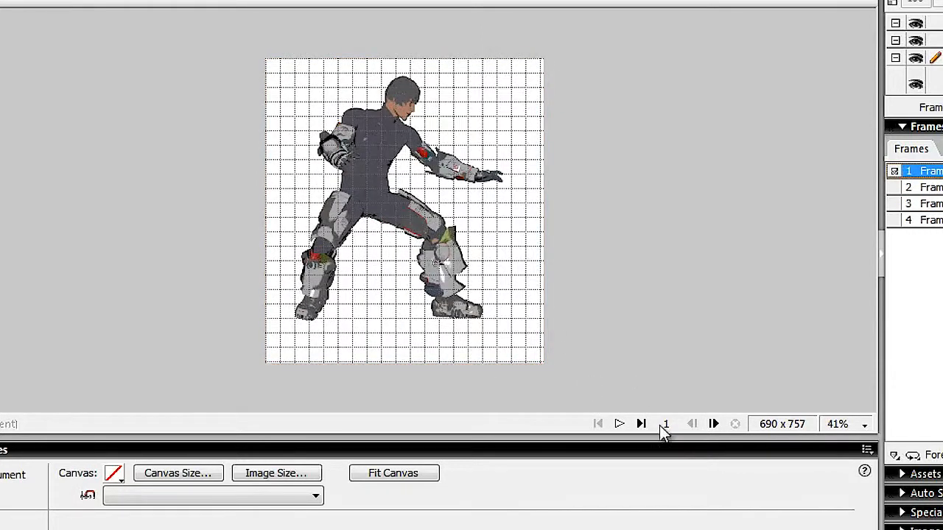
left_click(713, 425)
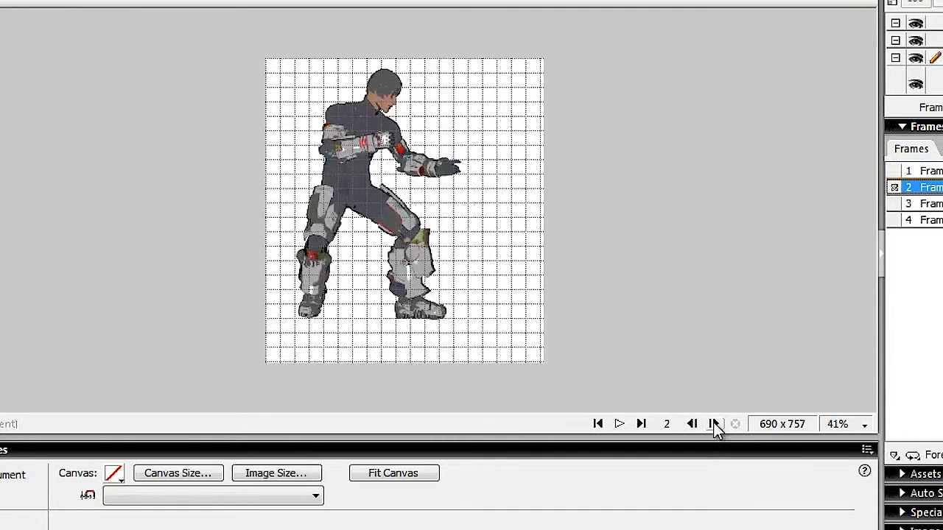
left_click(713, 425)
left_click(712, 425)
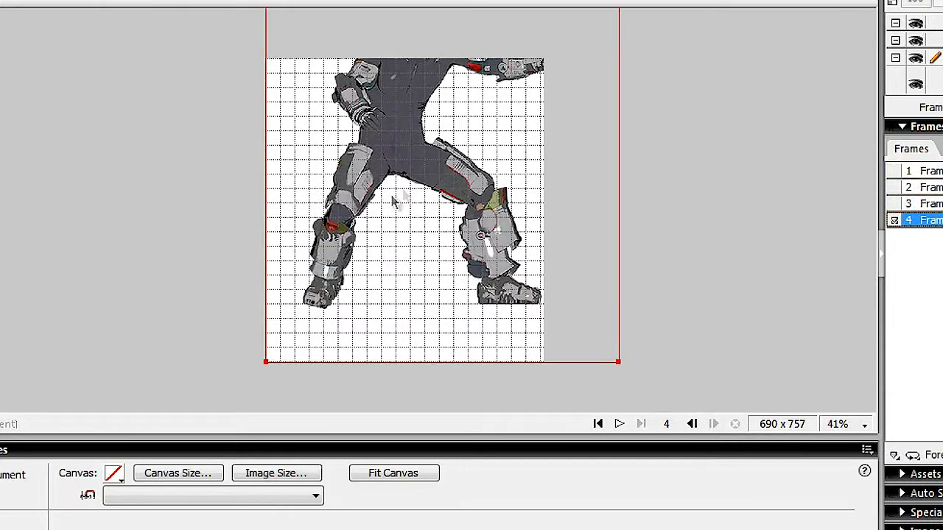
- Try to shrink and reposition the Frame 4 bitmap so it fits the canvas, with its edge at about X 3
left_click(428, 179)
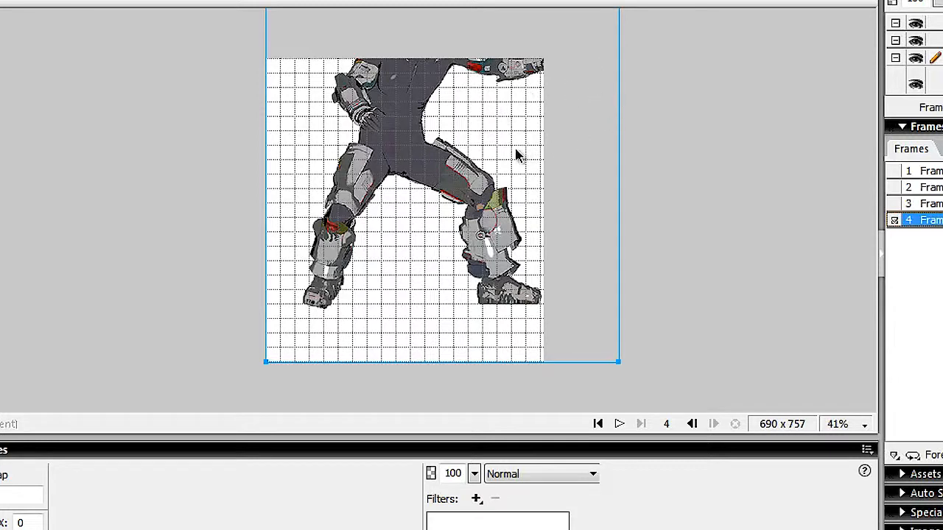
left_click_drag(502, 152, 488, 204)
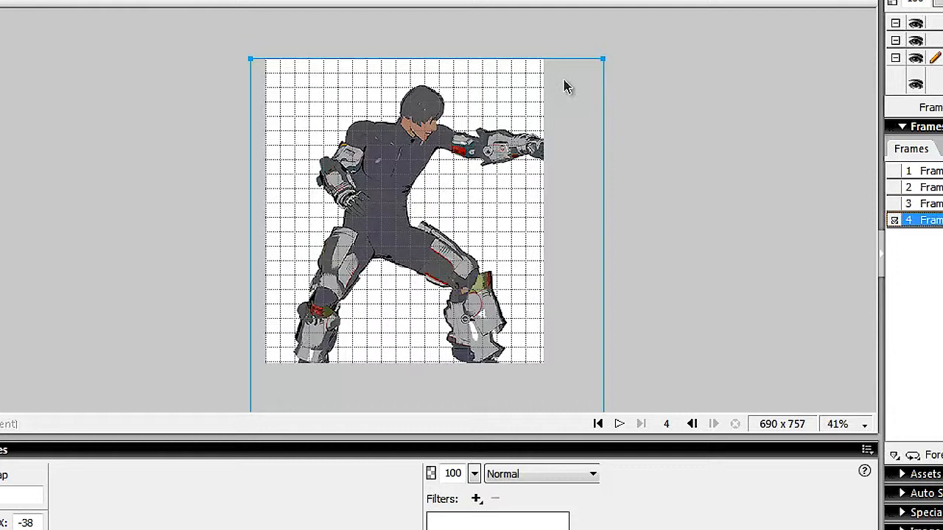
left_click_drag(602, 65, 526, 130)
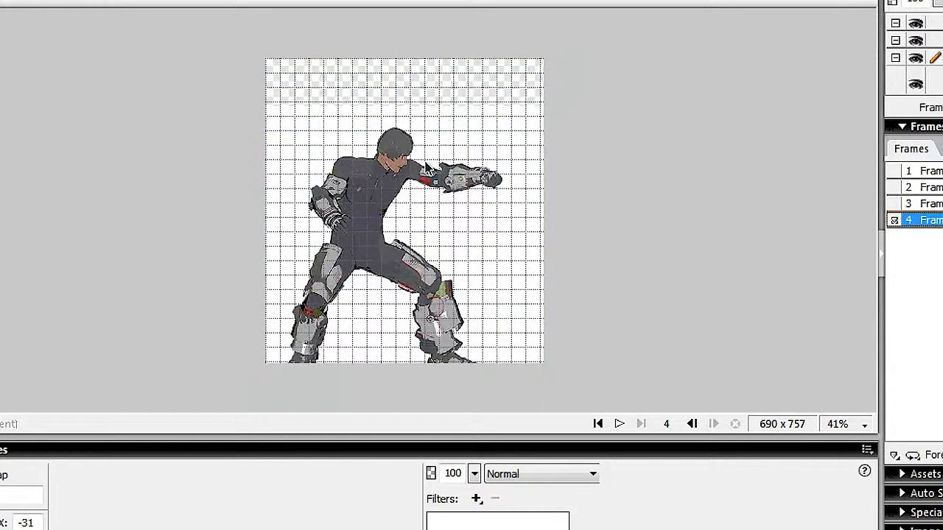
left_click_drag(419, 178, 438, 114)
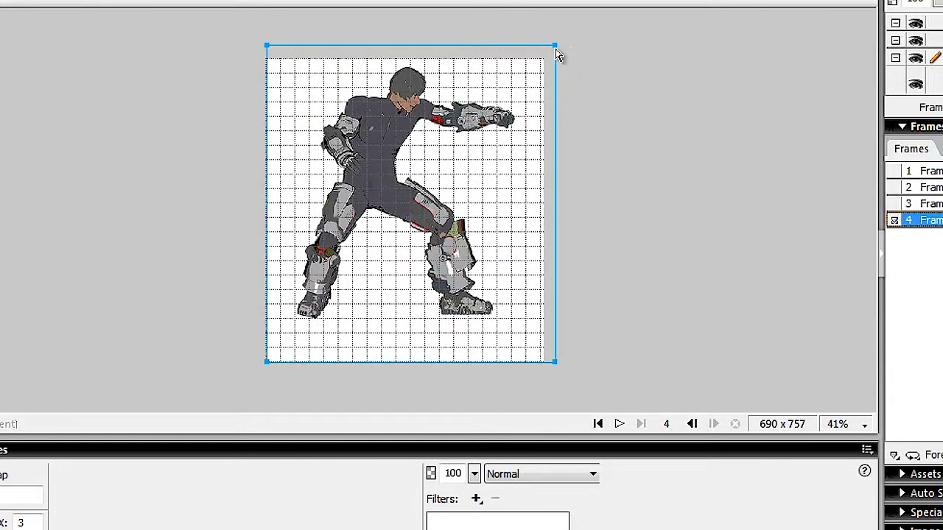
mouse_move(554, 52)
left_mouse_down()
mouse_move(532, 69)
mouse_move(545, 63)
left_mouse_up()
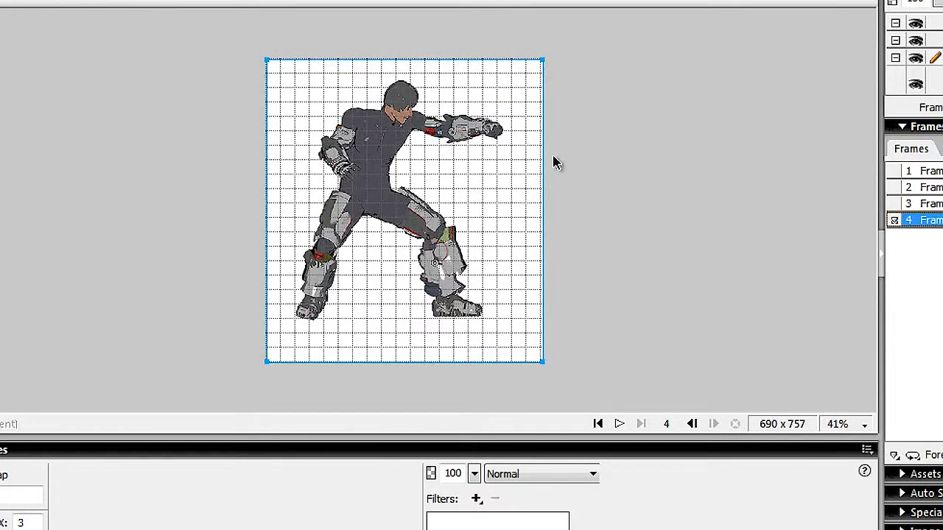
- Undo the recent scaling and moves of the Frame 4 bitmap
key("ctrl+z")
key("ctrl+z")
key("ctrl+z")
key("ctrl+z")
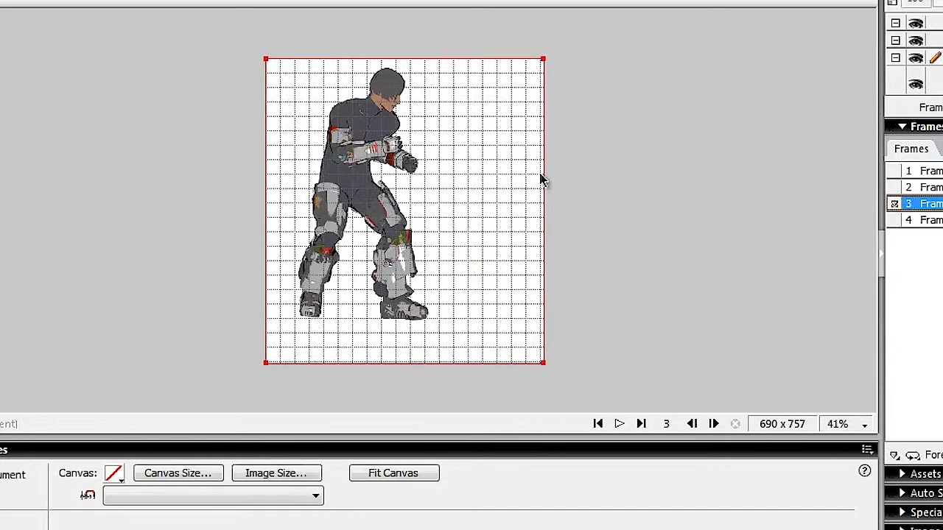
key("Page_Down")
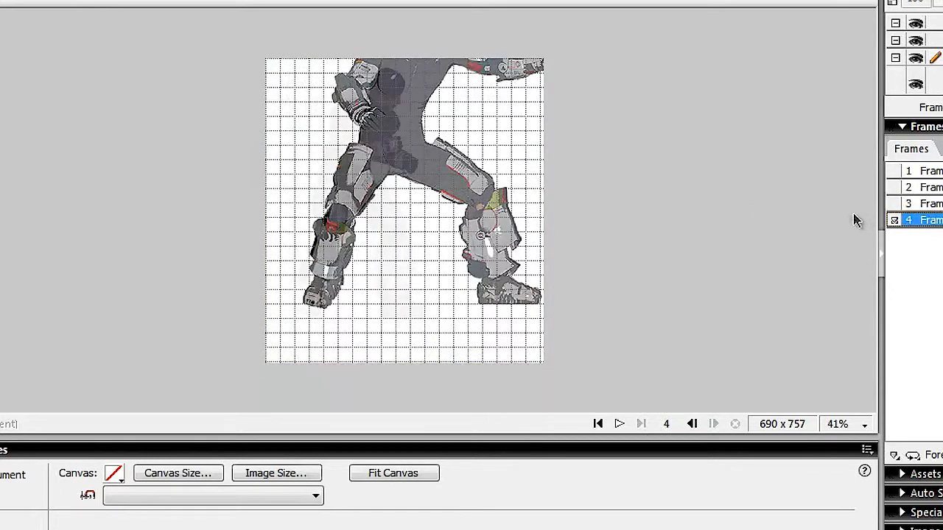
key("Page_Down")
key("Page_Down")
key("Page_Down")
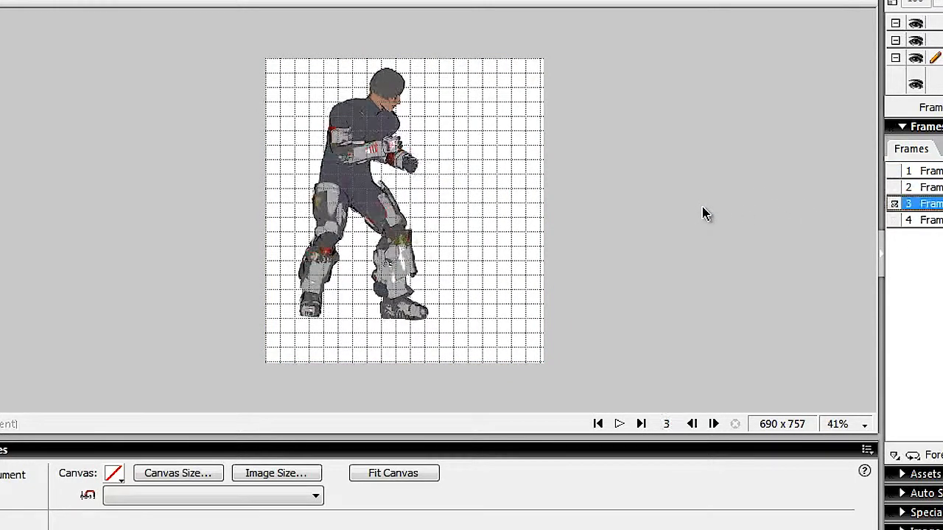
key("Page_Down")
key("Page_Down")
key("Page_Down")
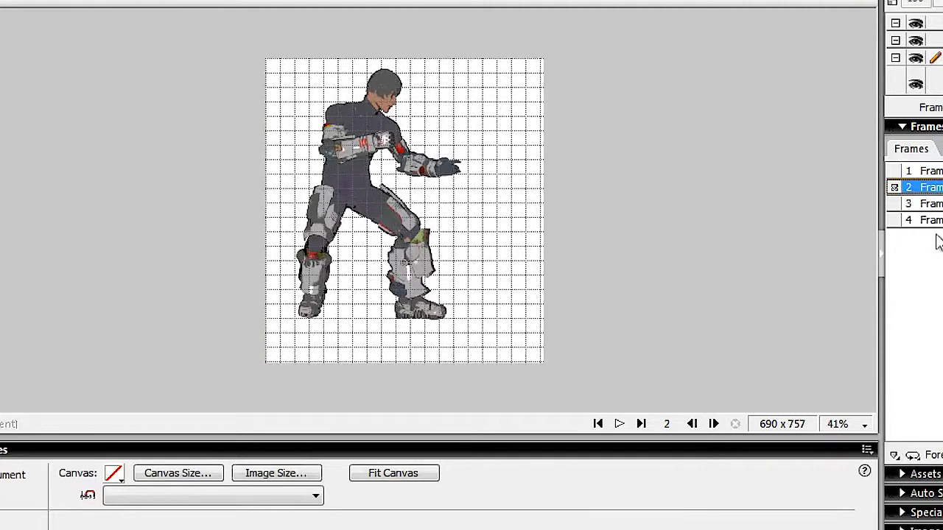
key("Page_Down")
key("Page_Down")
key("Page_Down")
key("Page_Down")
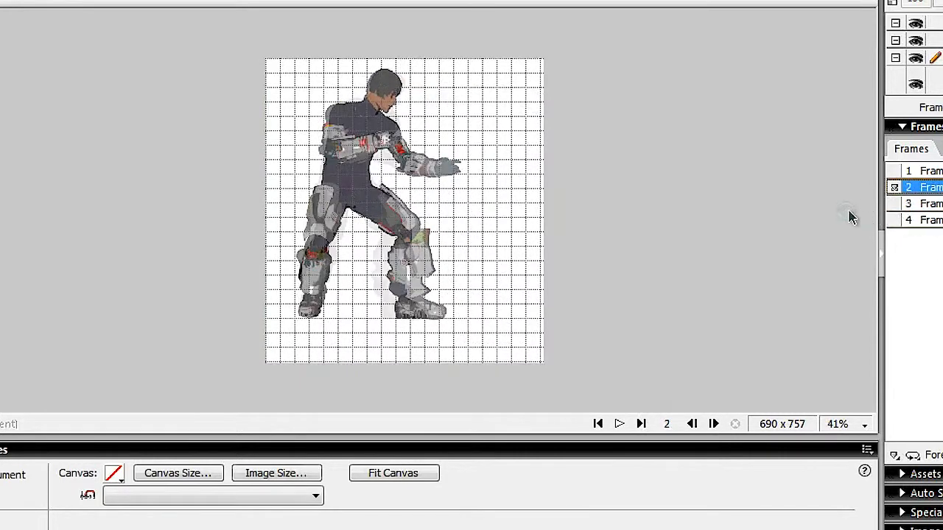
key("Page_Down")
key("Page_Down")
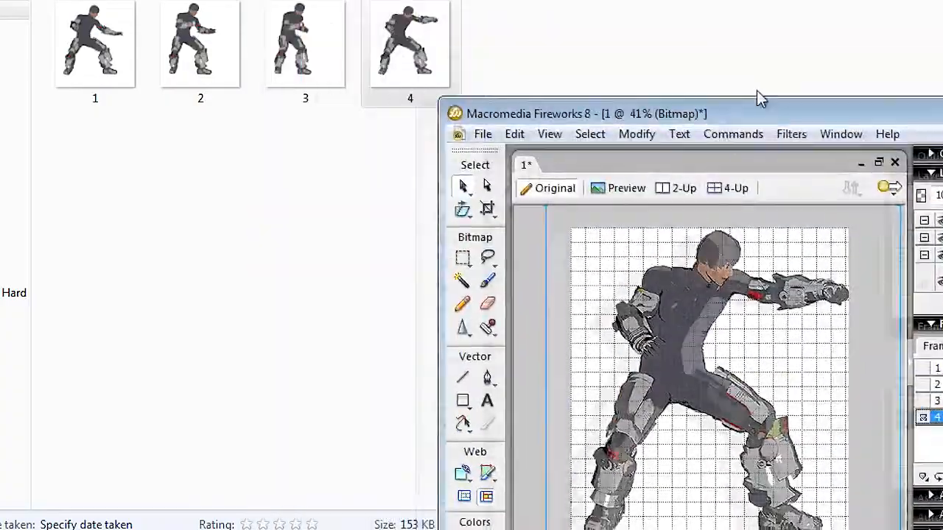
- Replace the Frame 4 bitmap by deleting it and placing image 4 from the folder at its original size, filling the canvas
left_click_drag(756, 90, 769, 0)
key("Delete")
left_click_drag(441, 74, 601, 162)
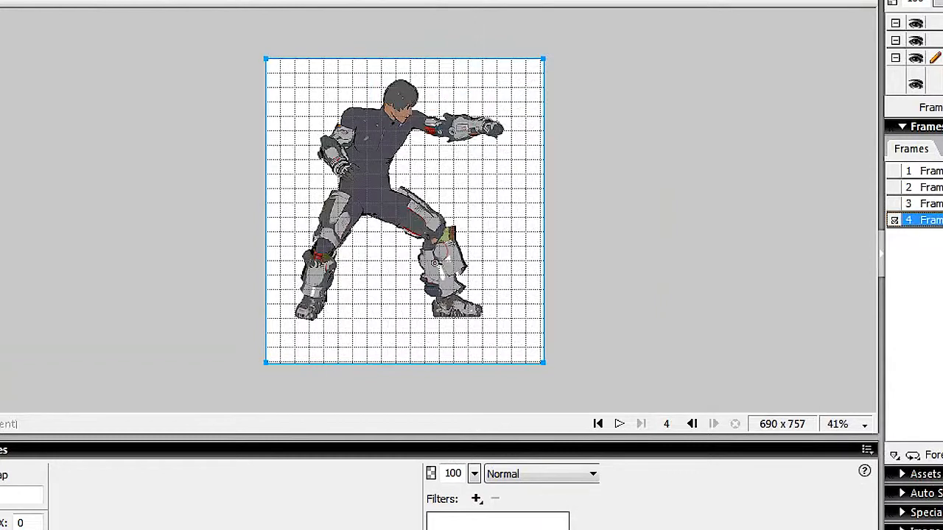
- Step through all four frames in both directions to check their alignment, and play the animation from Frame 1
left_click(930, 171)
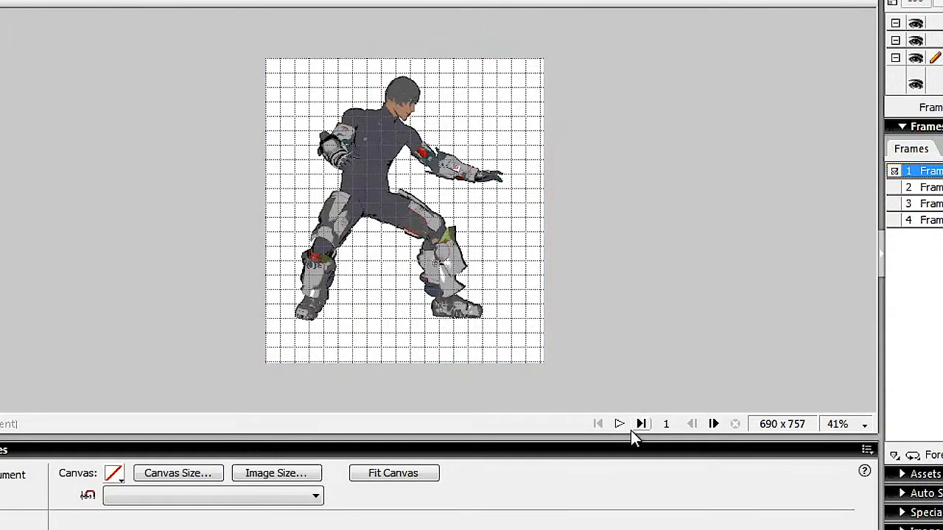
left_click(713, 426)
left_click(713, 425)
left_click(713, 425)
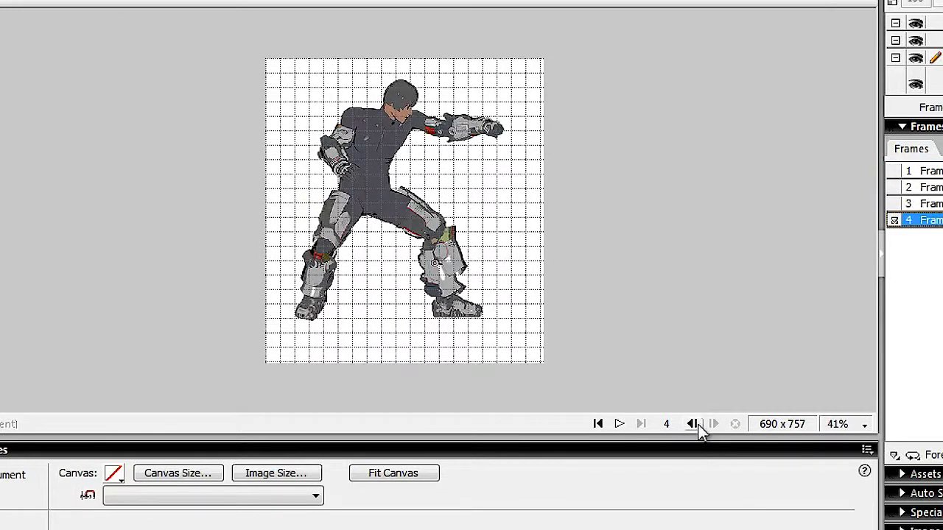
left_click(691, 425)
left_click(691, 425)
left_click(691, 425)
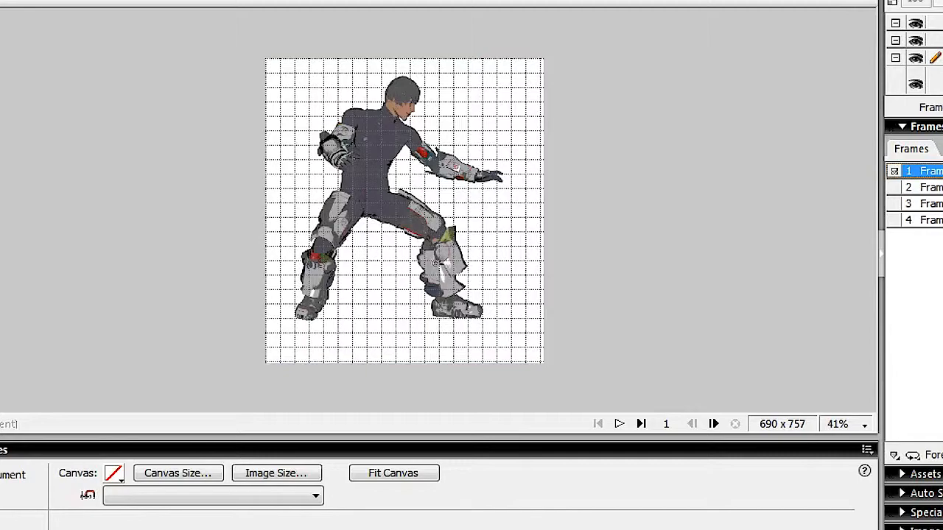
left_click(619, 425)
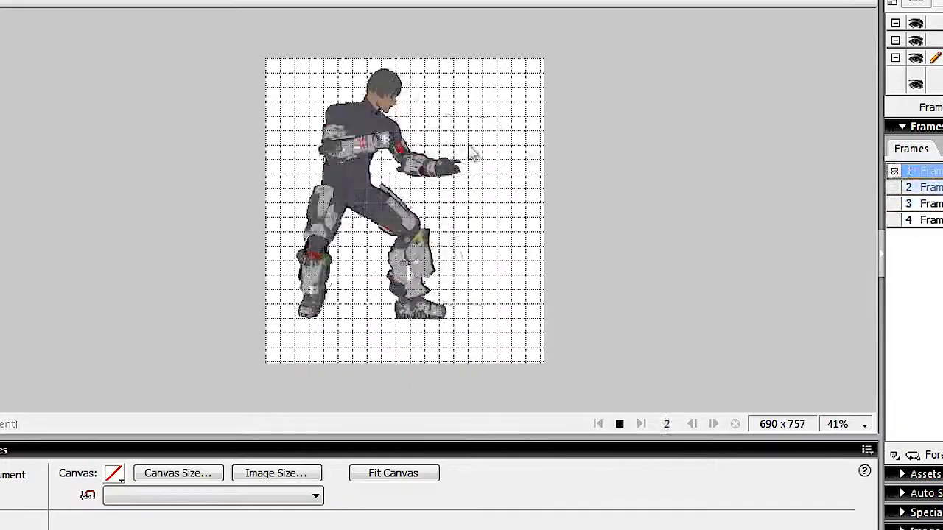
- Stop the animation playback and set the frame delay to 180 for Frame 1 and 9 for Frame 2
left_click(619, 424)
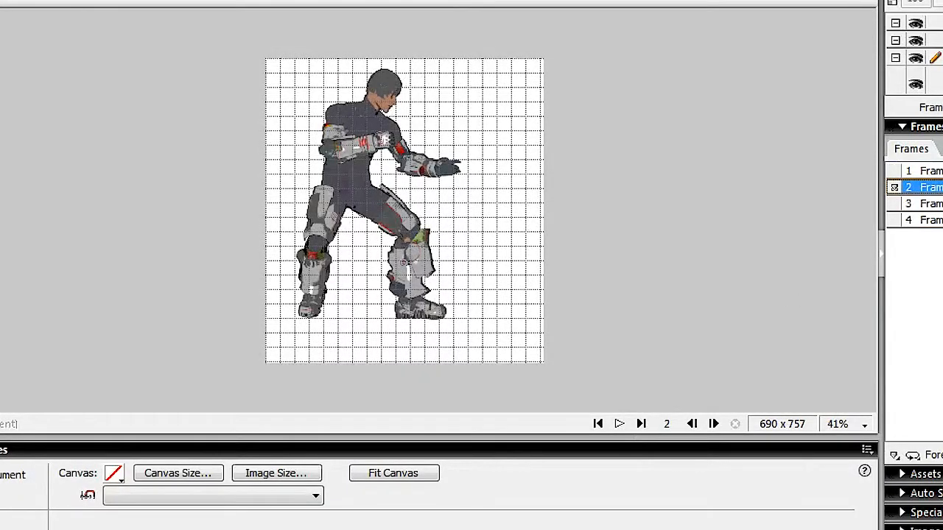
double_click(936, 171)
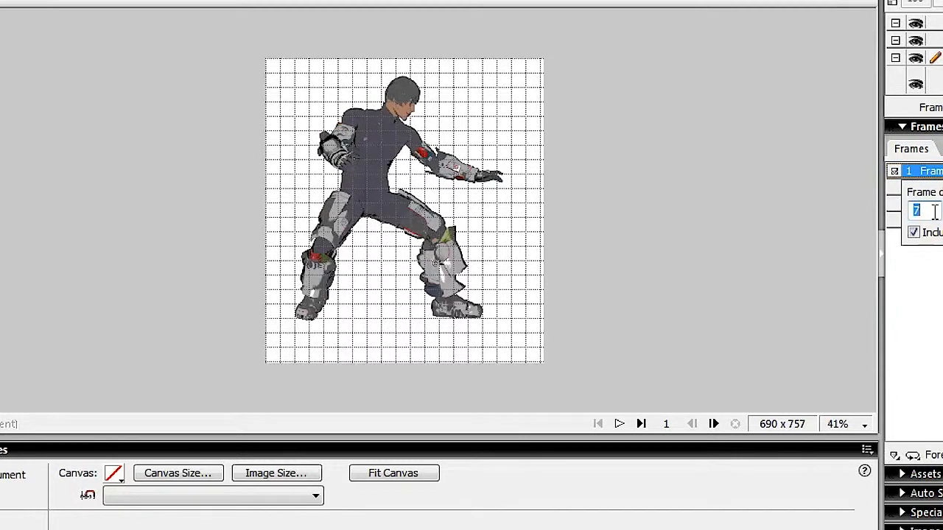
type("180")
key("Return")
double_click(935, 187)
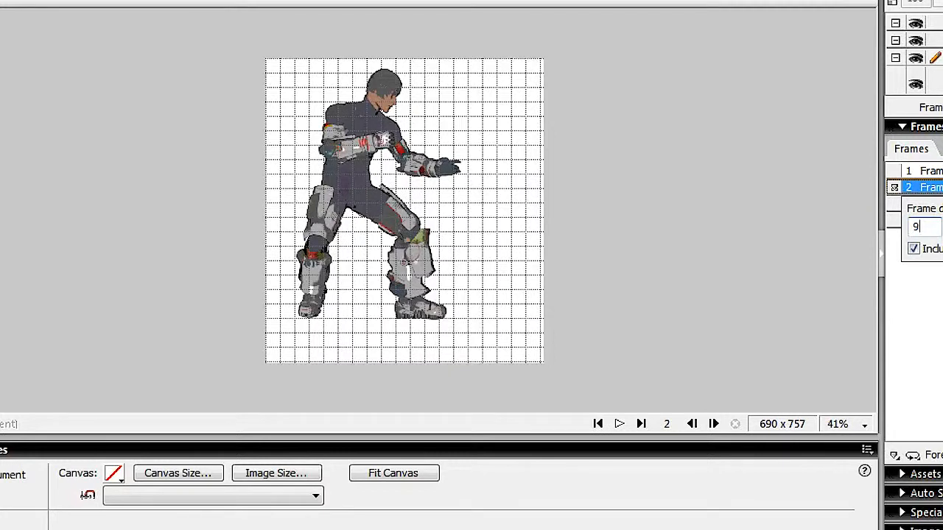
key("Return")
- Set the frame delay to 14 for both Frame 3 and Frame 4
double_click(935, 203)
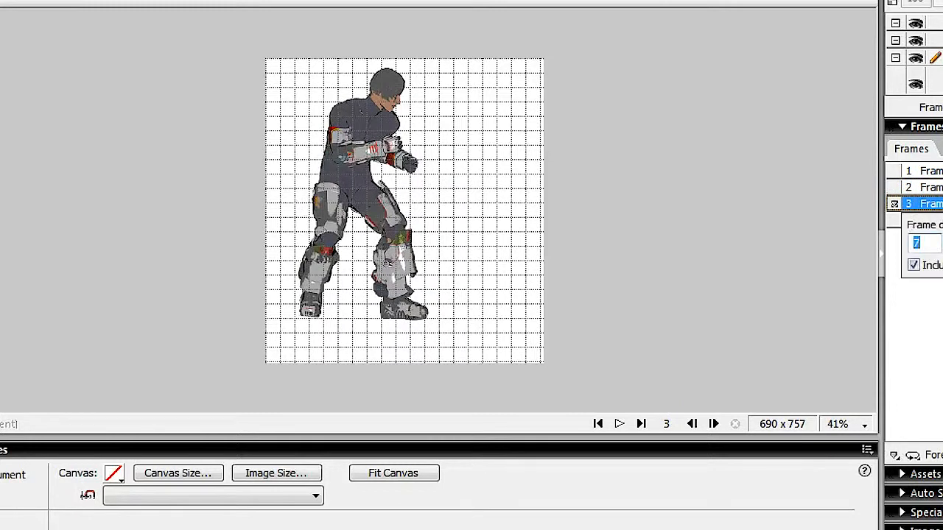
type("14")
key("Return")
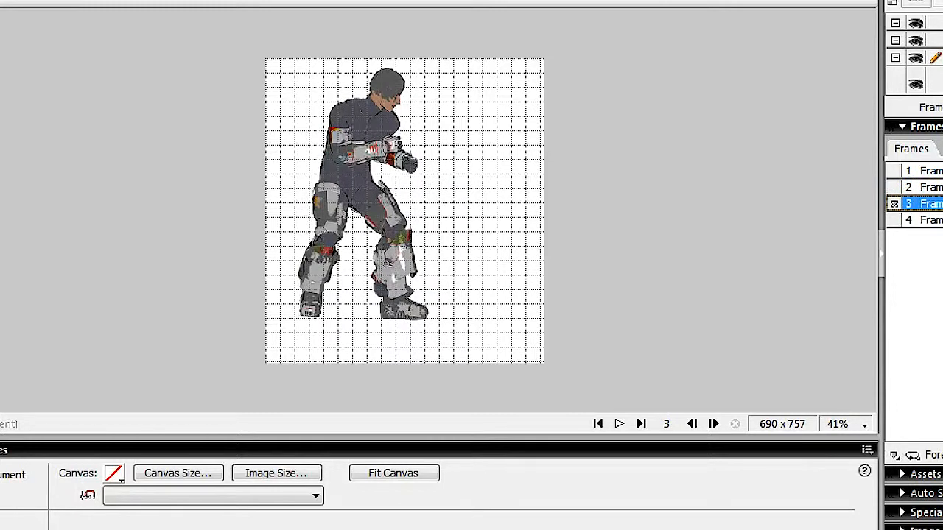
double_click(932, 219)
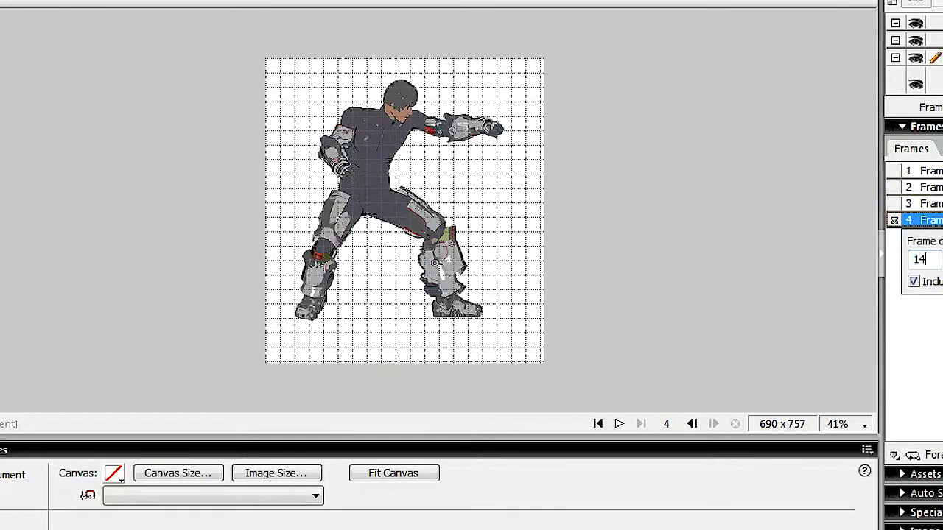
type("14")
key("Return")
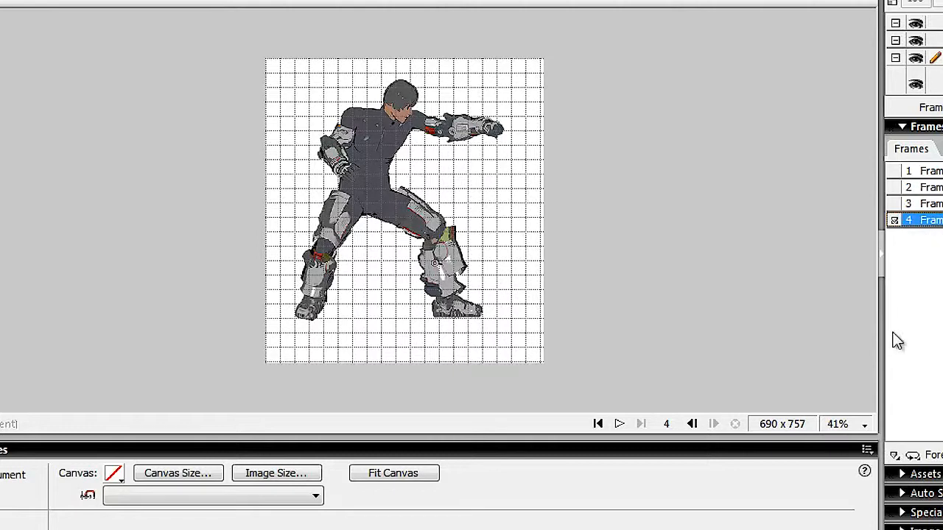
- Play the animation from Frame 1 to check the timing, stop it, and step through the frames to Frame 4
left_click(597, 423)
left_click(620, 425)
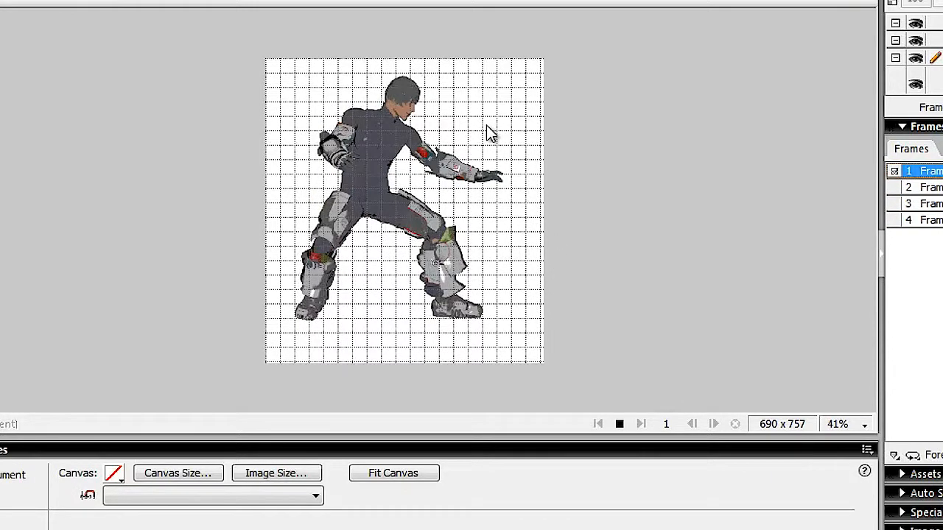
left_click(622, 425)
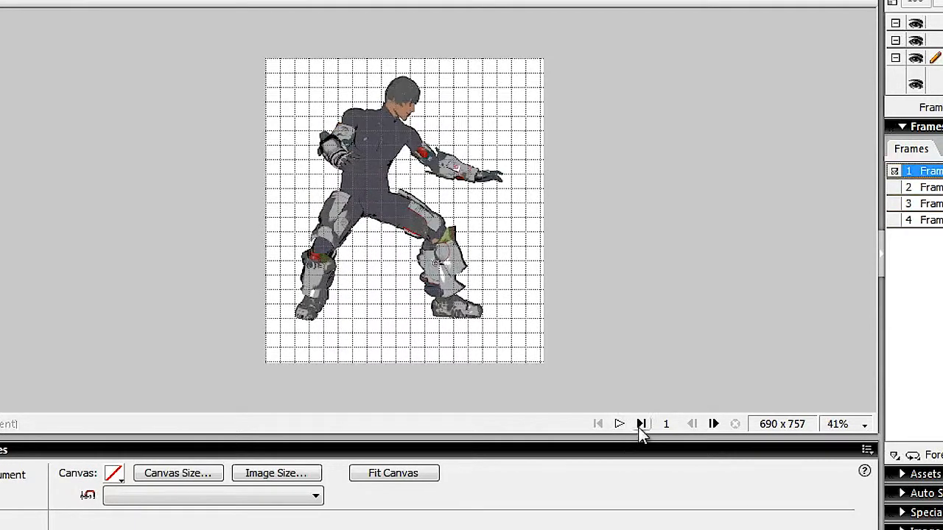
left_click(712, 424)
left_click(713, 424)
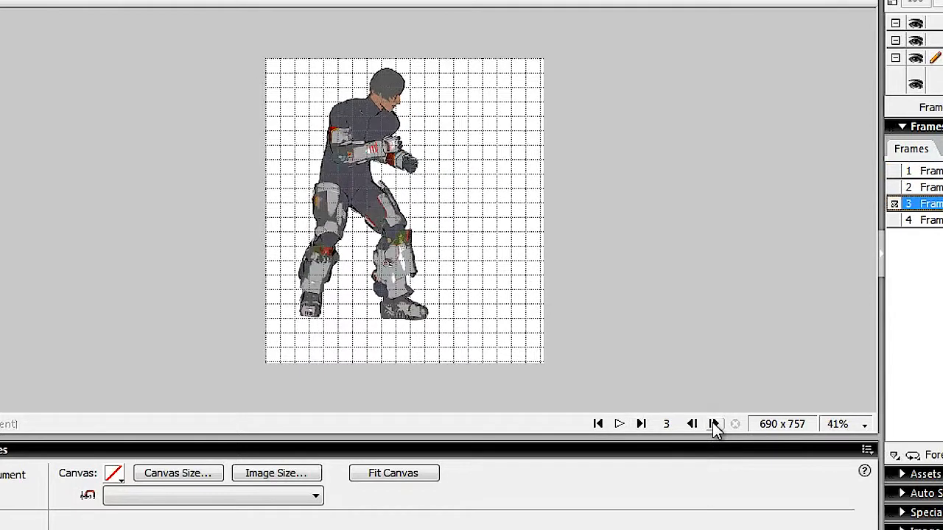
left_click(713, 425)
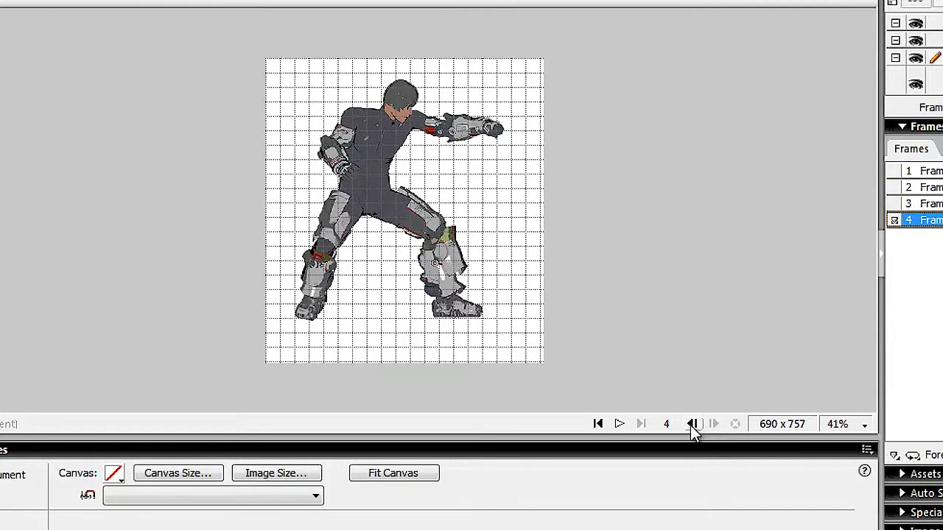
left_click(692, 424)
left_click(713, 424)
- Draw a solid #66FF00 green rectangle over the extended fist in Frame 4 and set its opacity to 50
key("u")
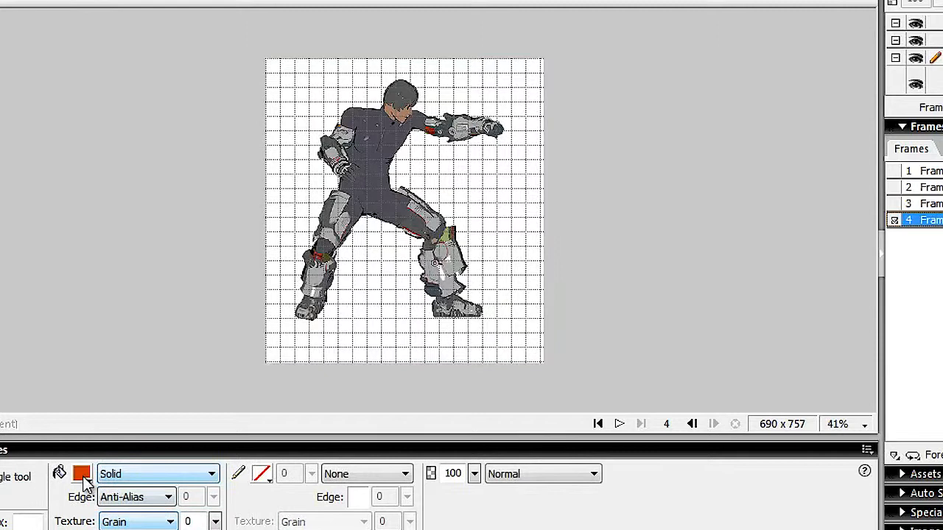
left_click(82, 474)
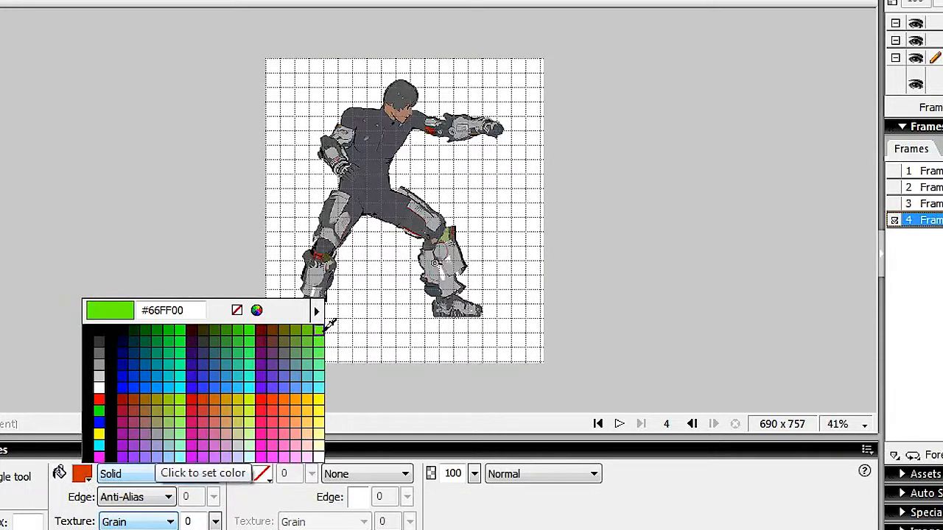
left_click(324, 329)
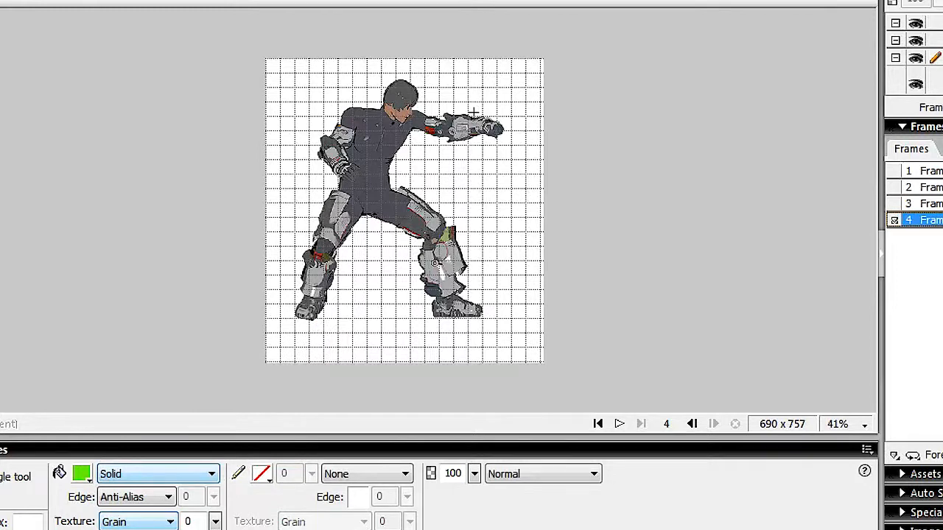
left_click_drag(473, 111, 504, 148)
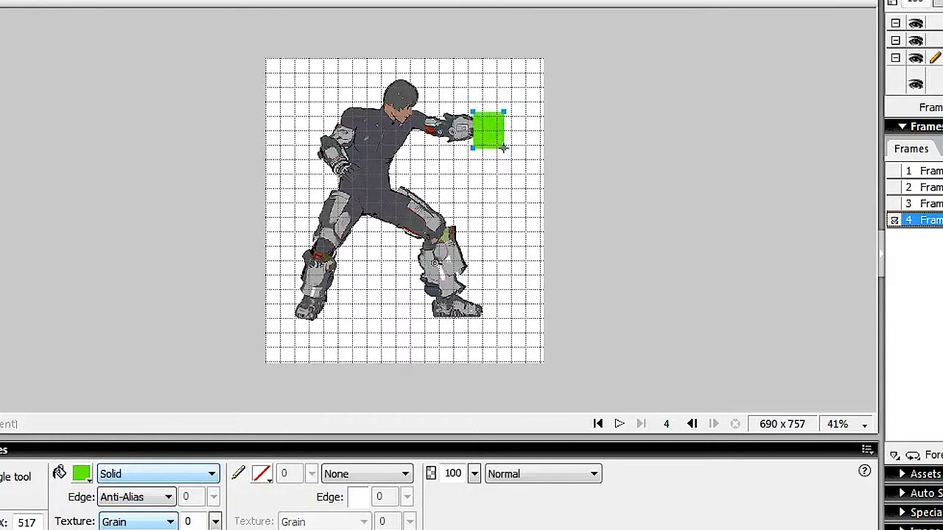
left_click_drag(474, 473, 477, 517)
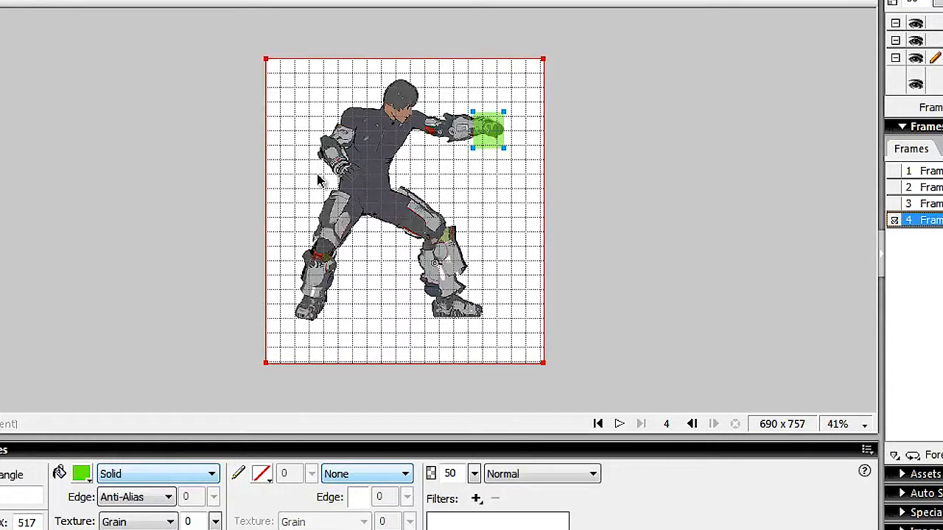
- Widen the green rectangle past the front of the fist and nudge it to about X 519
left_click_drag(494, 143, 492, 142)
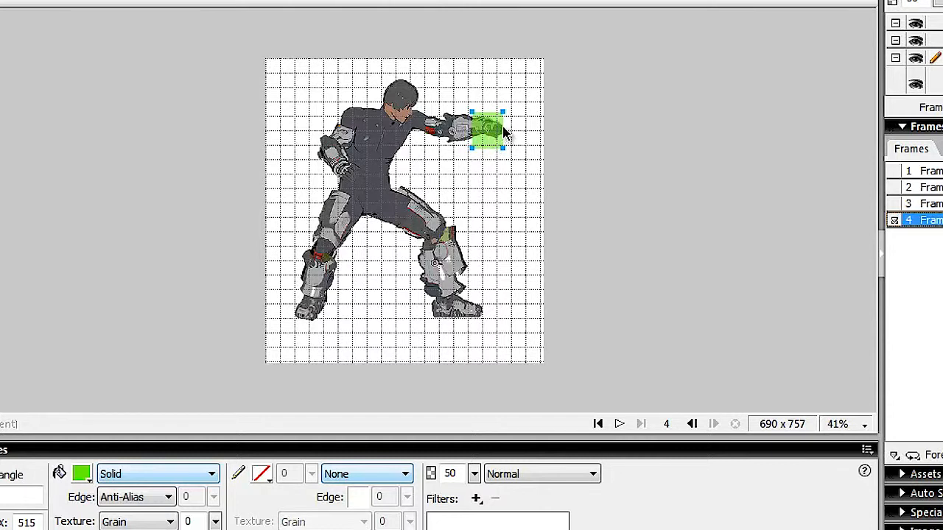
mouse_move(496, 143)
left_mouse_down()
mouse_move(489, 131)
mouse_move(497, 138)
left_mouse_up()
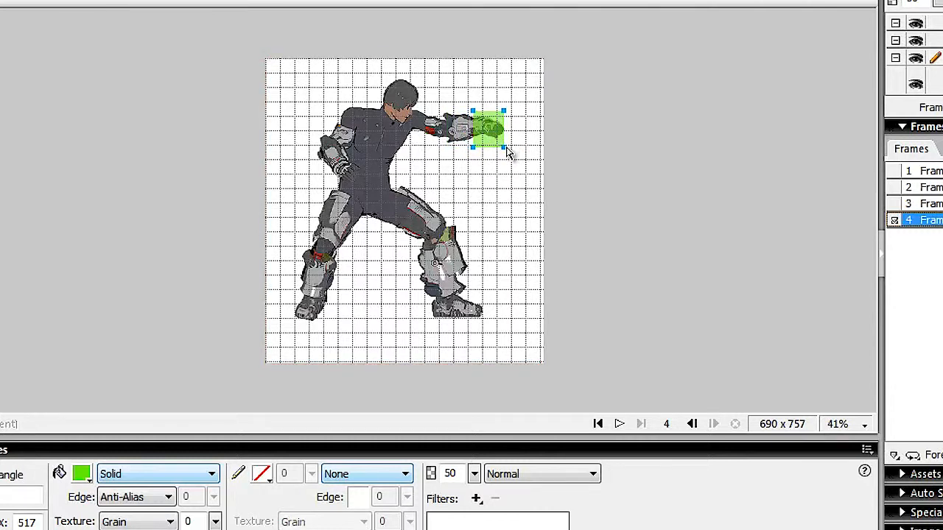
left_click_drag(507, 148, 519, 152)
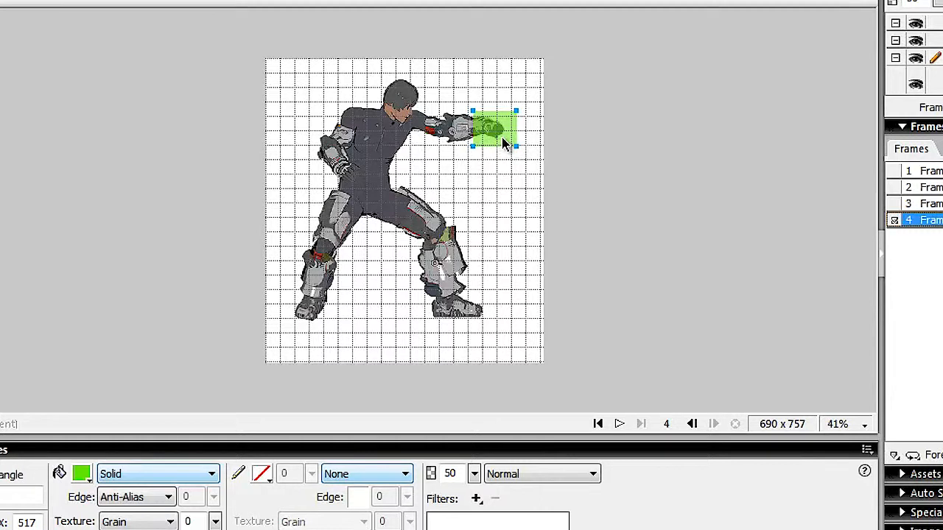
left_click_drag(502, 138, 504, 138)
- Try a red fill on the green fist rectangle and undo the colour change
left_click(208, 477)
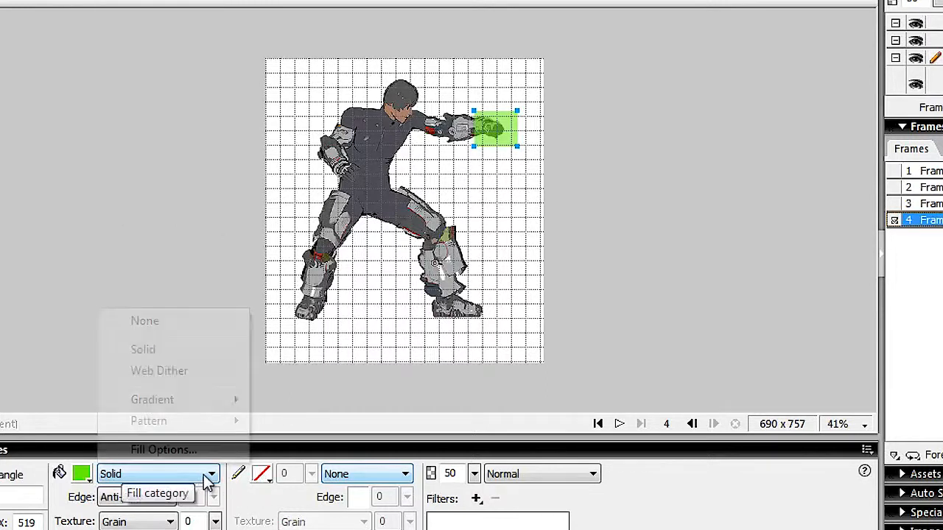
left_click(82, 476)
left_click(104, 399)
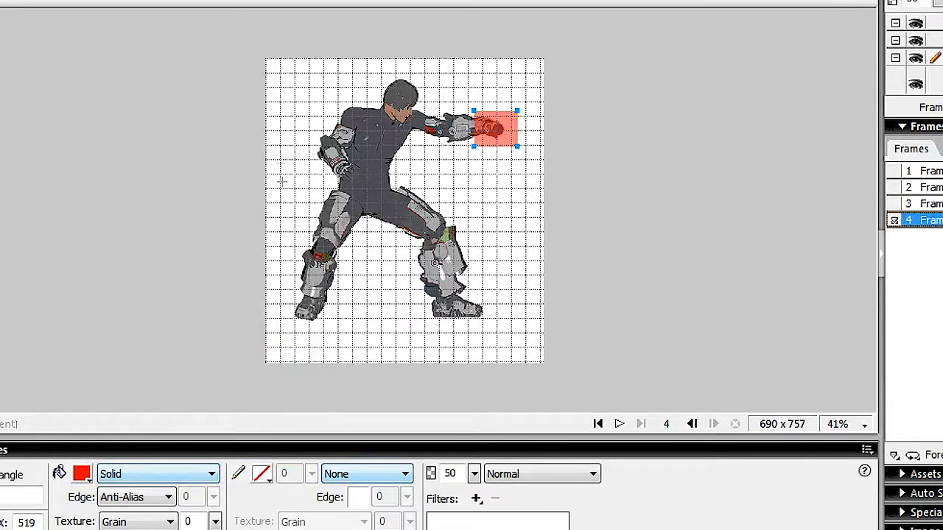
key("ctrl+z")
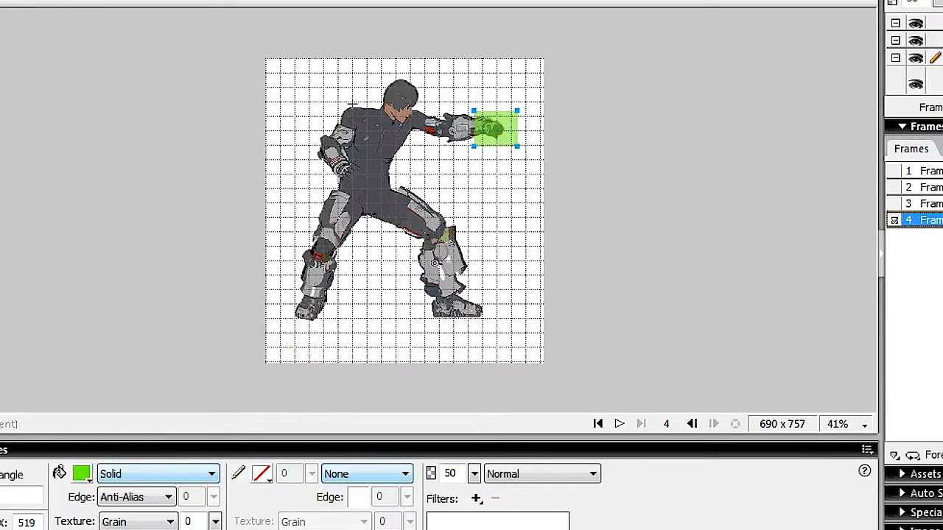
- Draw a tall rectangle over the fighter's head and body at about X 84, fill it red, and set its opacity to 50
left_click_drag(299, 67, 410, 329)
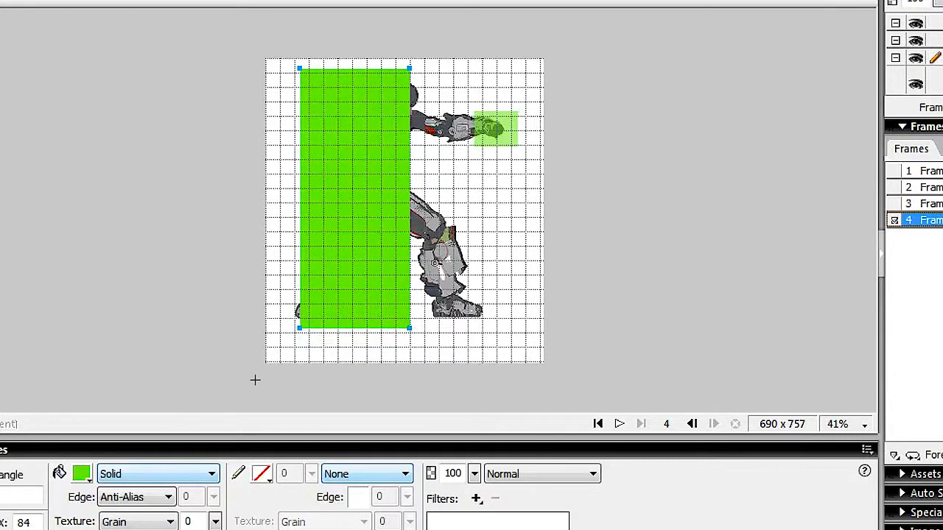
left_click(81, 474)
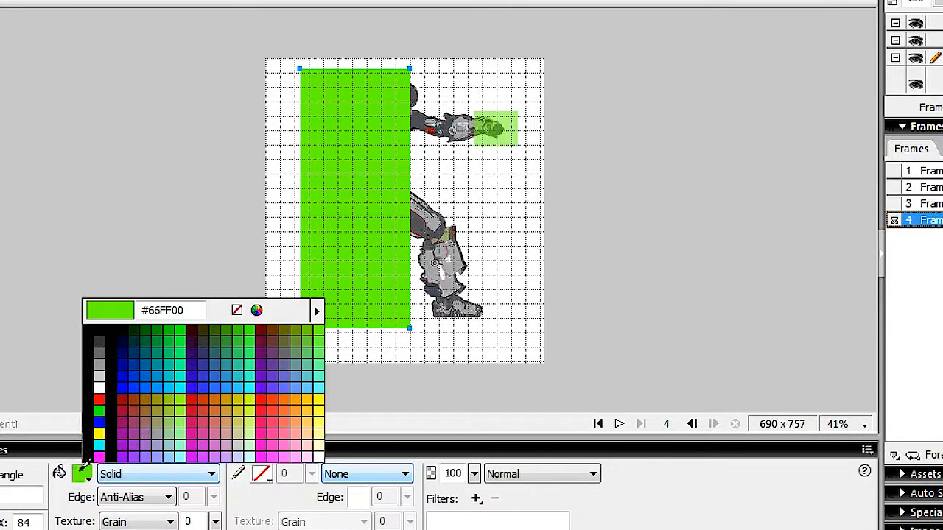
left_click(101, 398)
left_click_drag(474, 473, 477, 515)
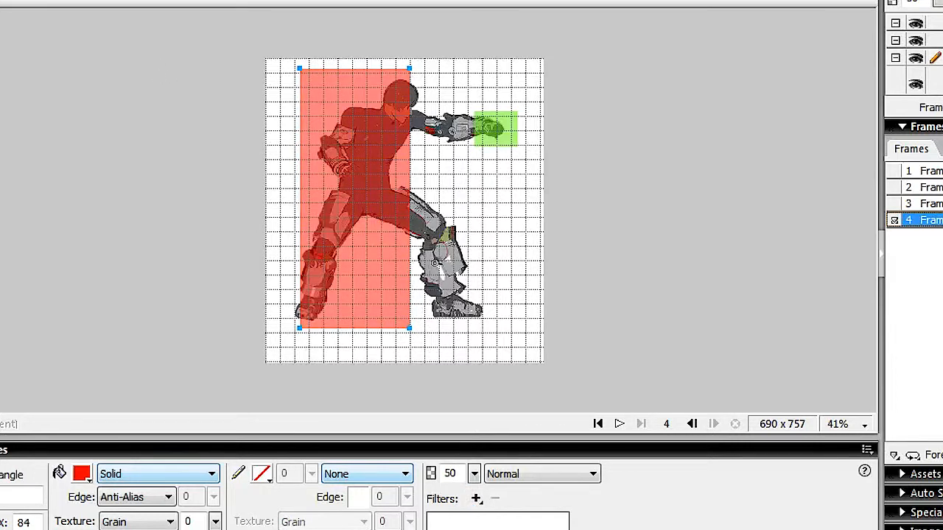
- Move the red body rectangle to about X 100 and lower its upper edge to just above the head
mouse_move(351, 175)
left_mouse_down()
mouse_move(358, 182)
mouse_move(353, 174)
left_mouse_up()
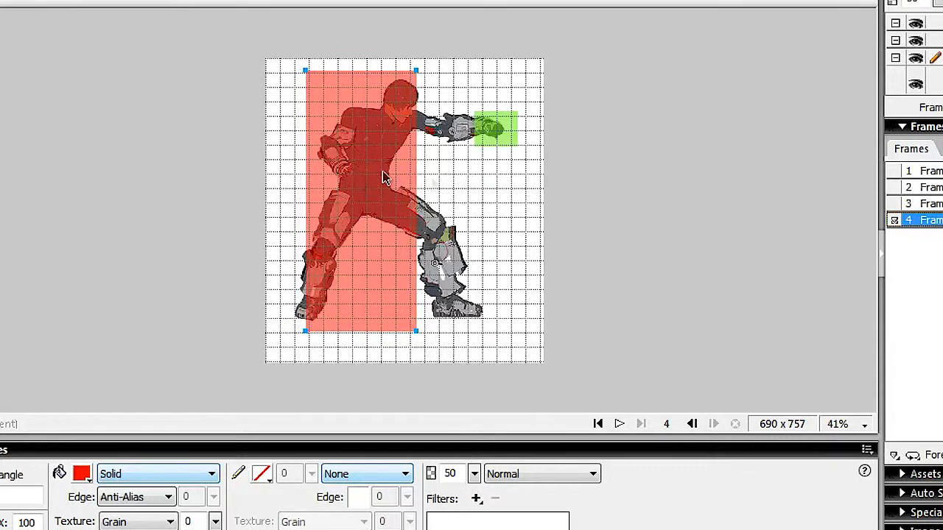
mouse_move(367, 205)
left_mouse_down()
mouse_move(427, 200)
mouse_move(453, 216)
mouse_move(380, 217)
left_mouse_up()
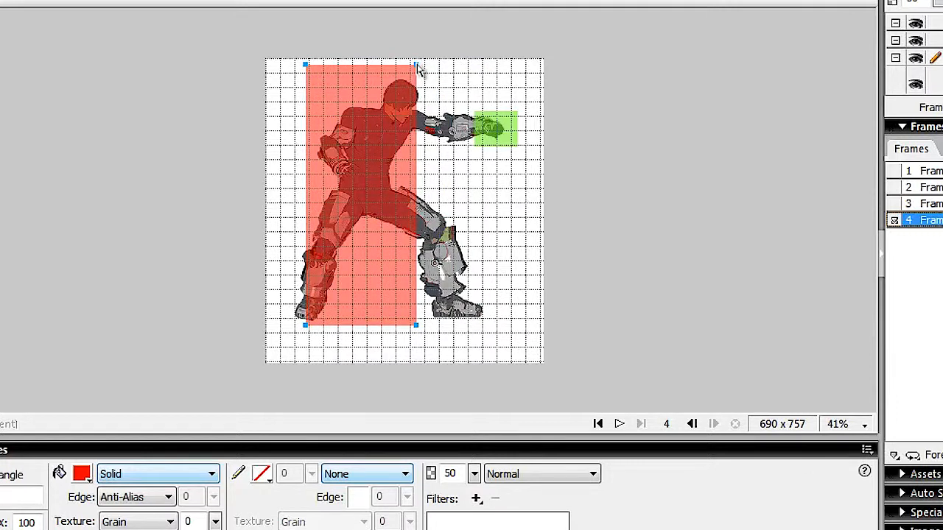
left_click_drag(417, 69, 417, 78)
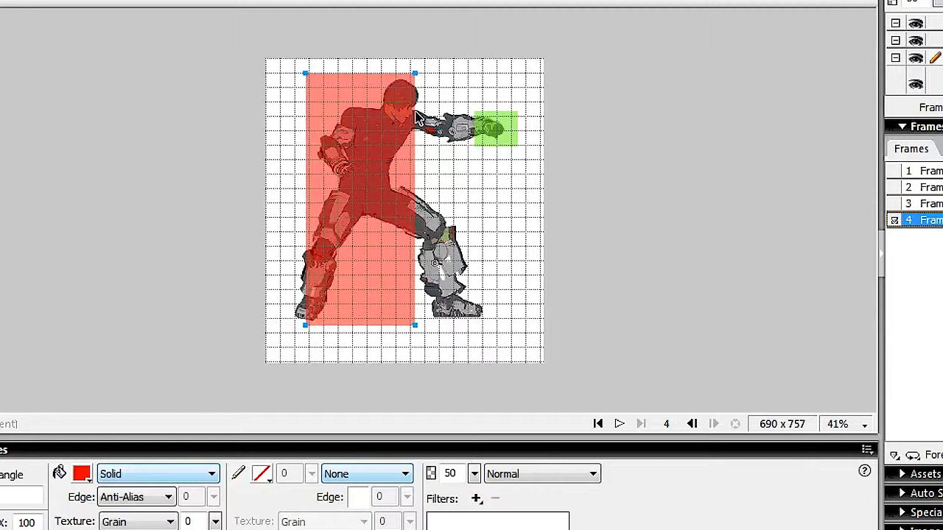
- Select the green fist rectangle and the red body rectangle alternately to compare the attack and body areas
left_click(490, 127)
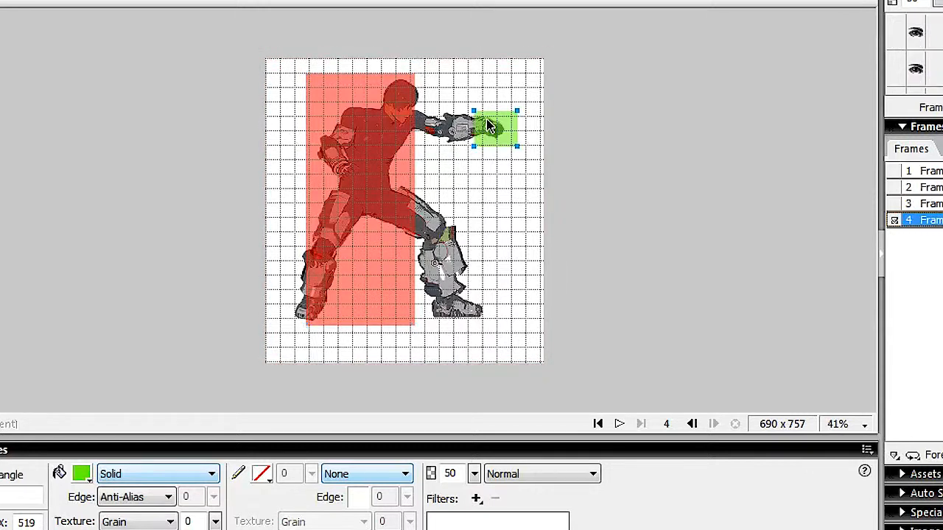
left_click(381, 130)
left_click(492, 131)
left_click(374, 148)
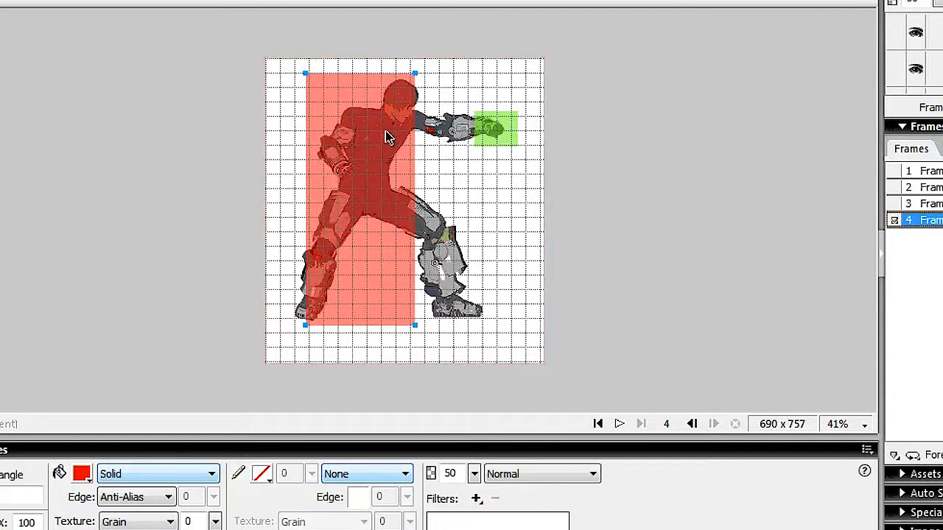
left_click(495, 129)
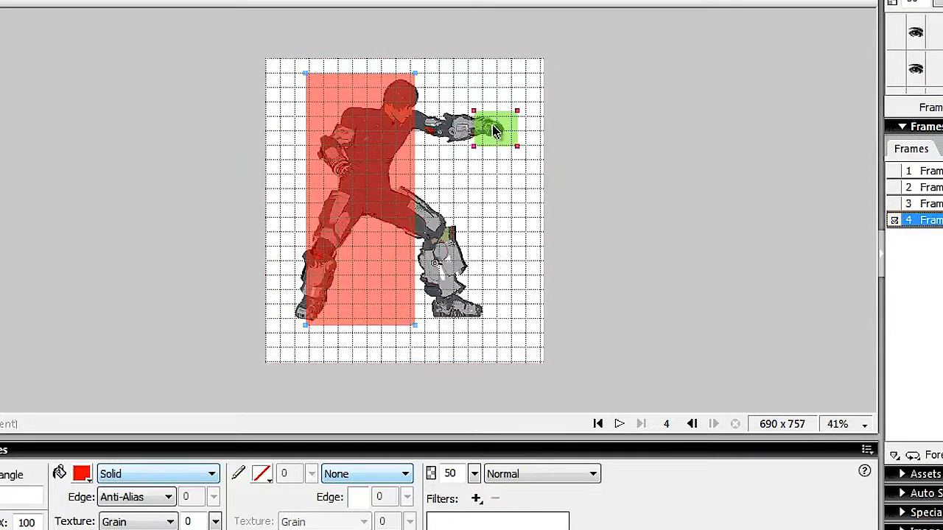
left_click(383, 140)
left_click(494, 130)
left_click(377, 141)
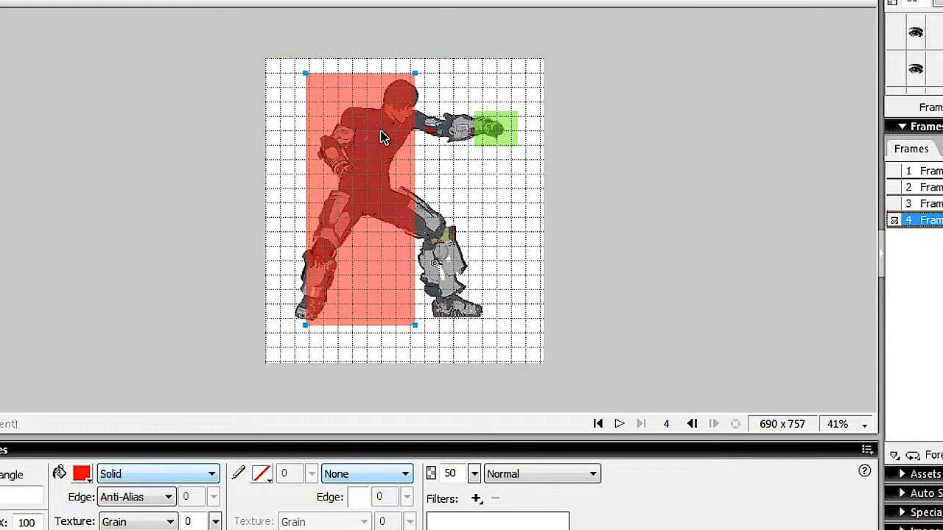
left_click(494, 126)
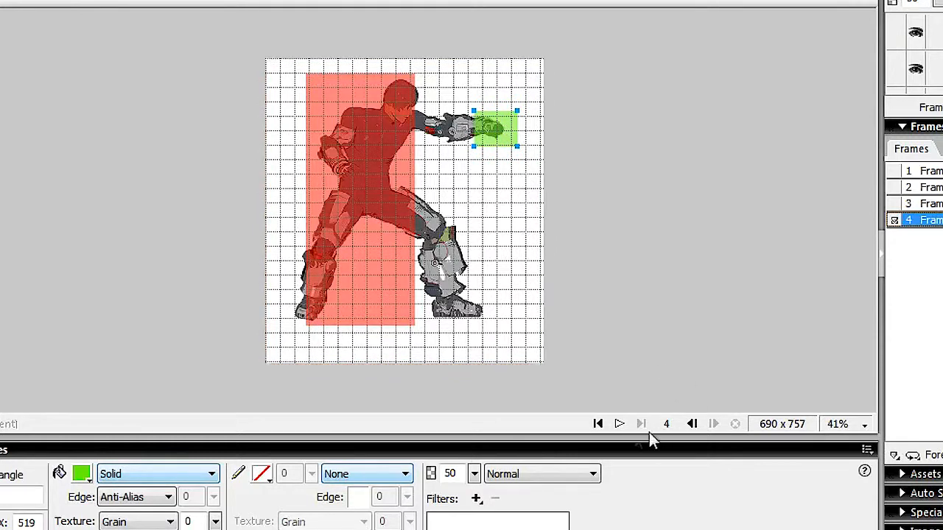
- Step back from Frame 4 to Frame 1 and forward to Frame 3 to review the poses leading to the punch
left_click(693, 425)
left_click(692, 425)
left_click(692, 425)
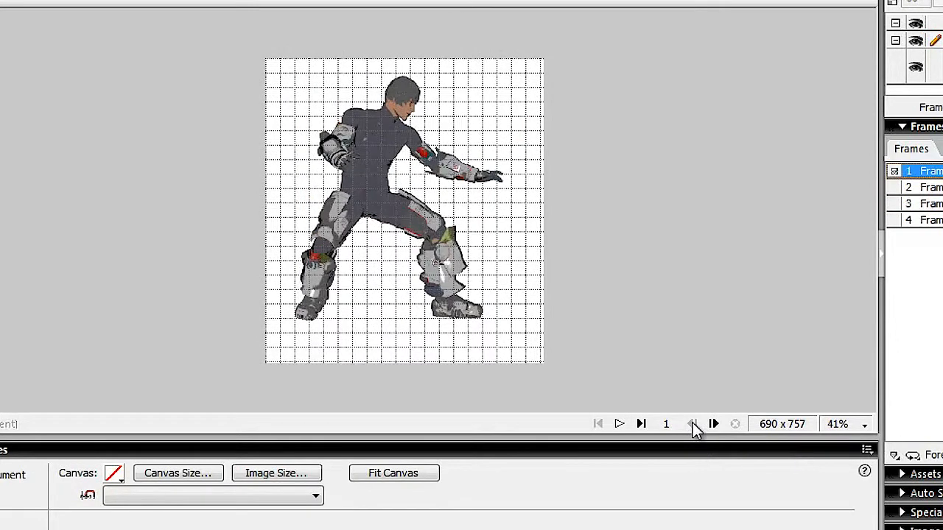
left_click(713, 425)
left_click(714, 425)
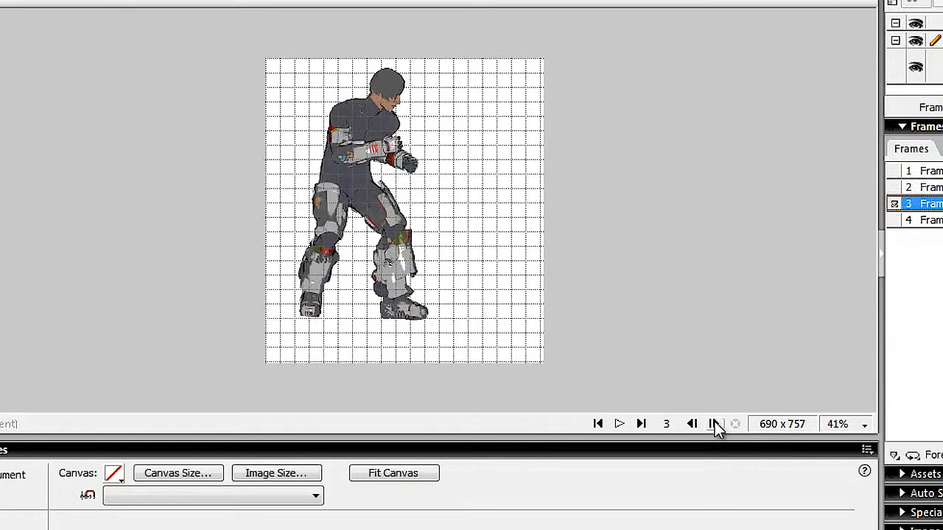
- Copy the red body rectangle and green fist rectangle from Frame 4 and paste both into Frame 1
left_click(714, 425)
left_click(368, 227)
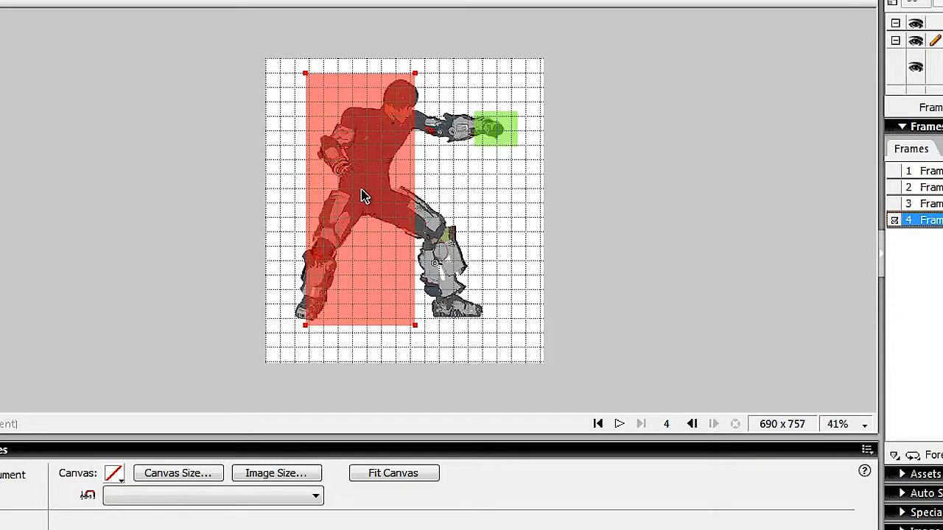
left_click(494, 125, "shift")
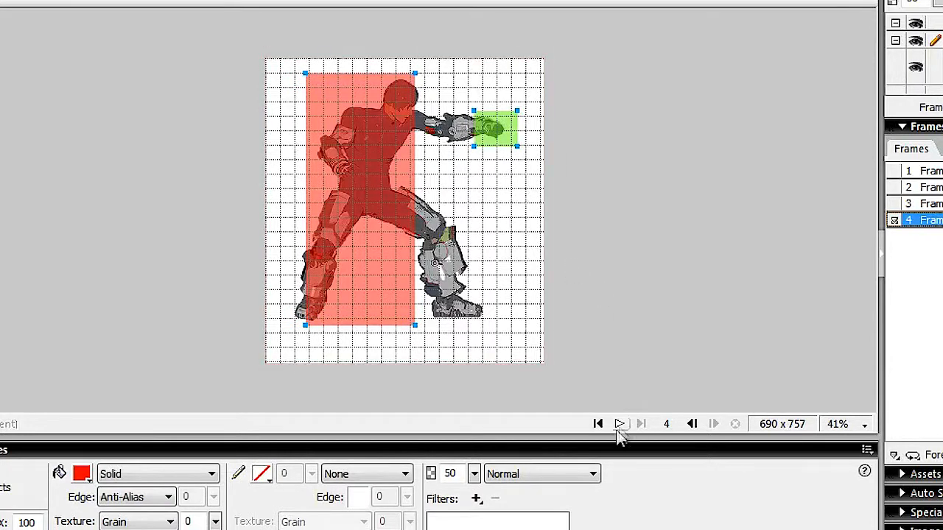
left_click(692, 425)
left_click(692, 425)
left_click(692, 425)
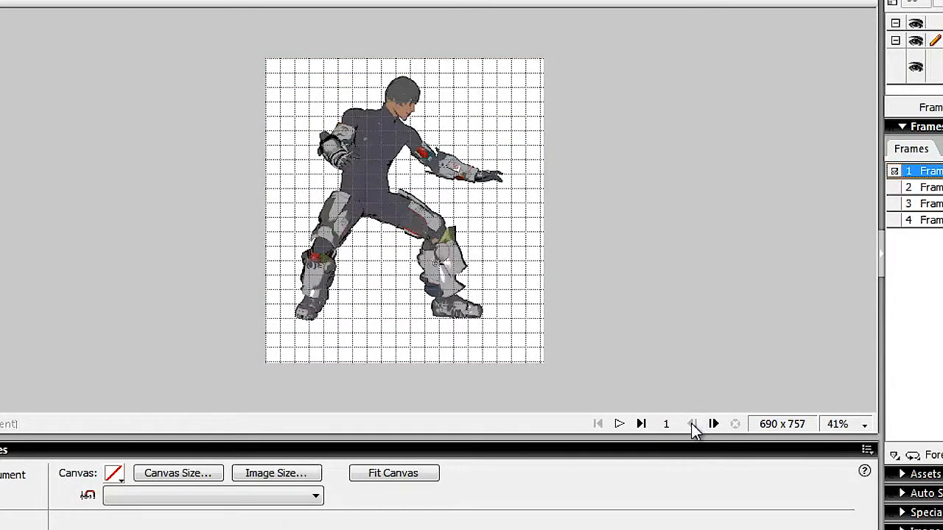
key("ctrl+v")
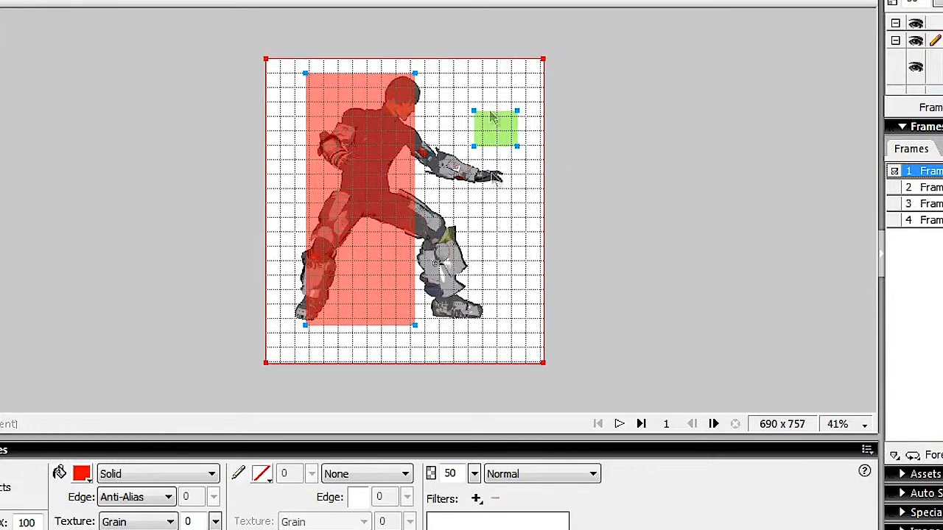
- Paste the copied body and fist rectangles into Frame 2 and Frame 3
left_click(713, 425)
key("ctrl+v")
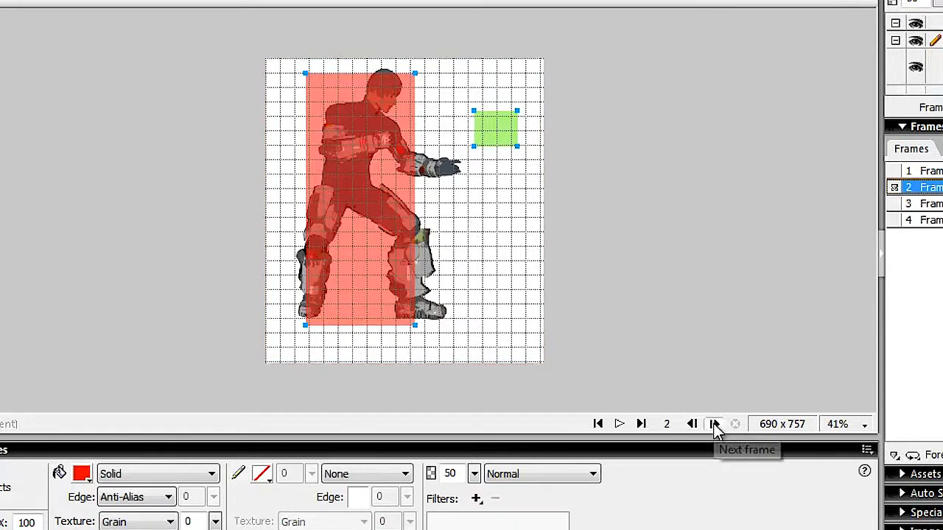
left_click(715, 425)
key("ctrl+v")
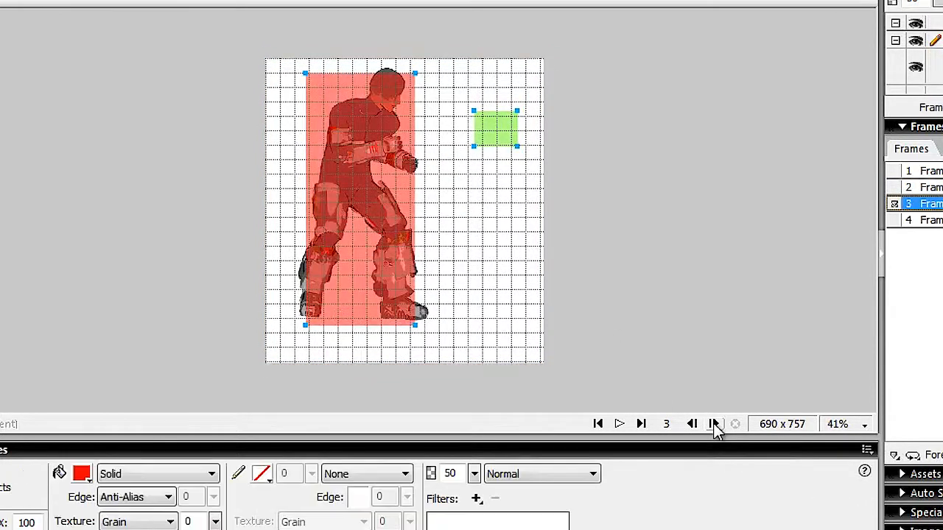
- Step back and forth between Frame 1 and Frame 4 to compare the poses against the hit area rectangles
left_click(714, 425)
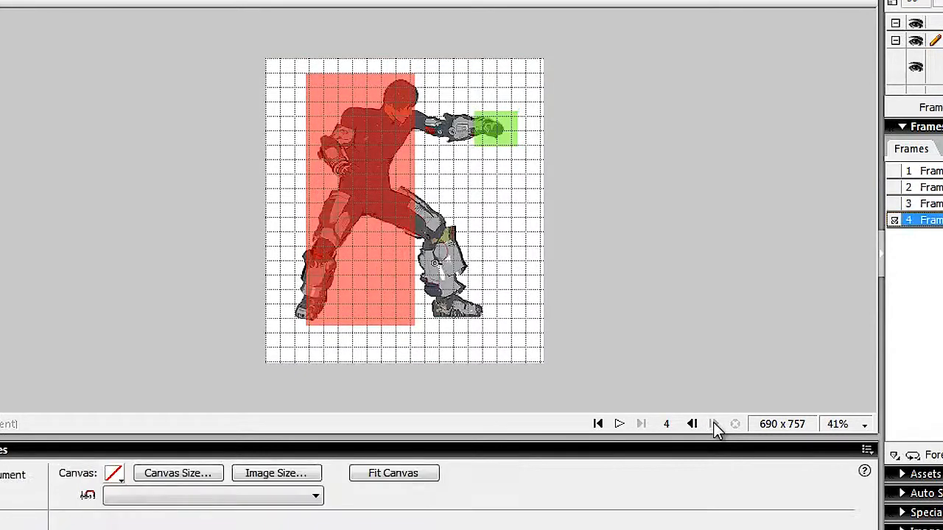
left_click(693, 425)
left_click(693, 425)
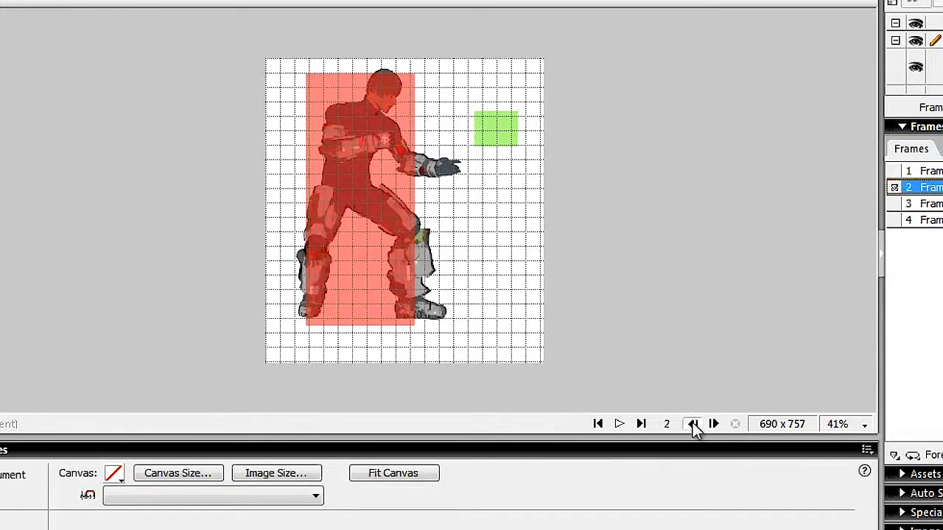
left_click(693, 425)
left_click(715, 425)
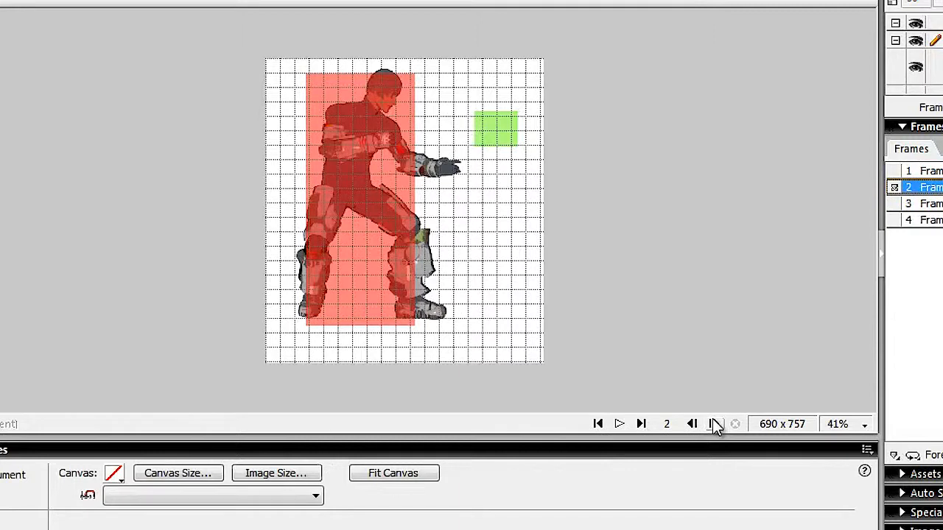
left_click(714, 425)
left_click(715, 424)
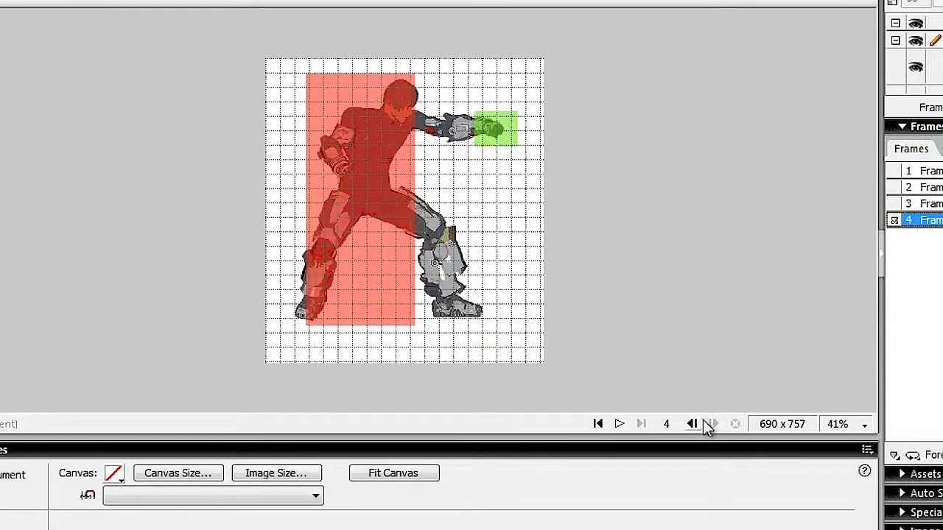
left_click(693, 425)
left_click(693, 425)
left_click(693, 425)
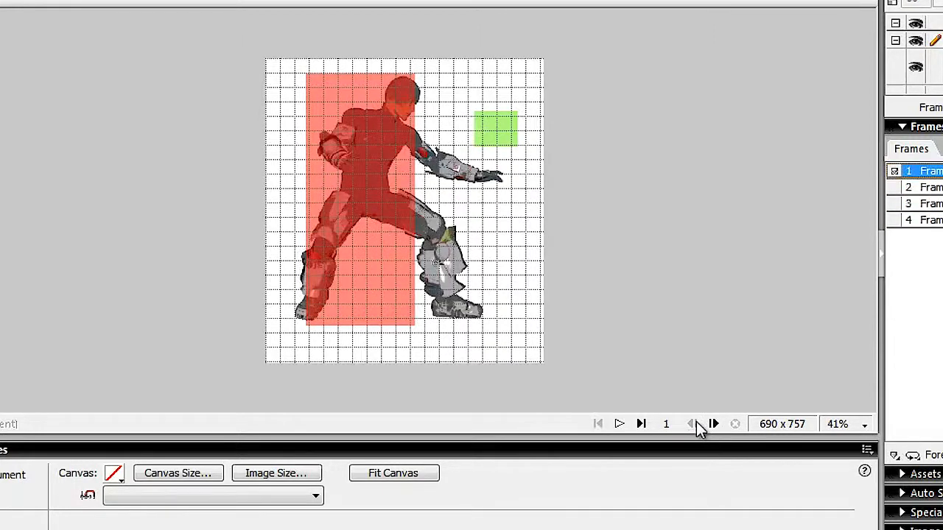
- Play and stop the four-frame animation, and flip through its frames to examine the transition into the punch
left_click(620, 425)
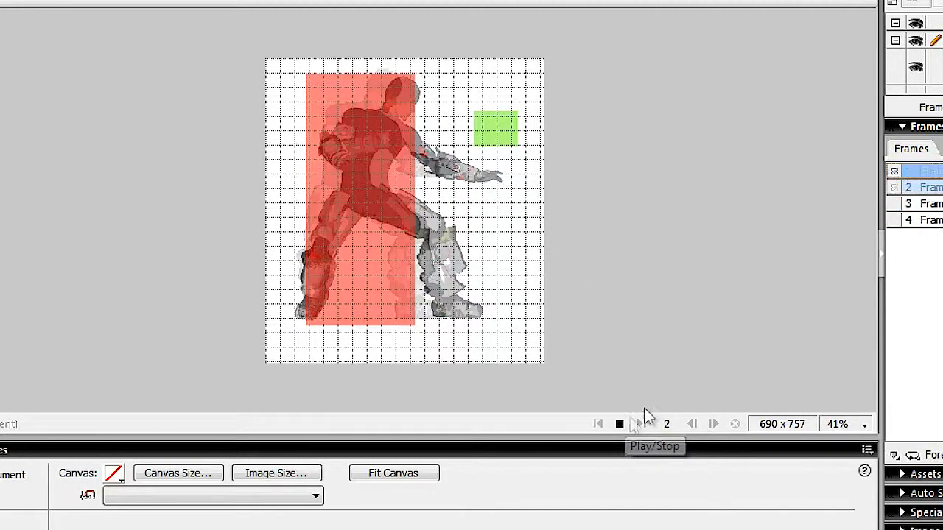
left_click(619, 425)
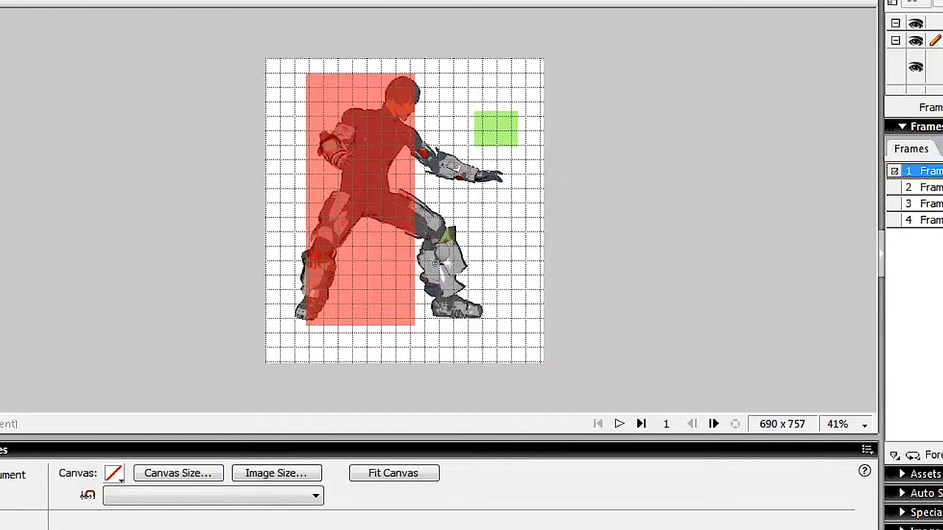
key("Page_Down")
key("Page_Up")
key("Page_Down")
key("Page_Down")
key("Page_Down")
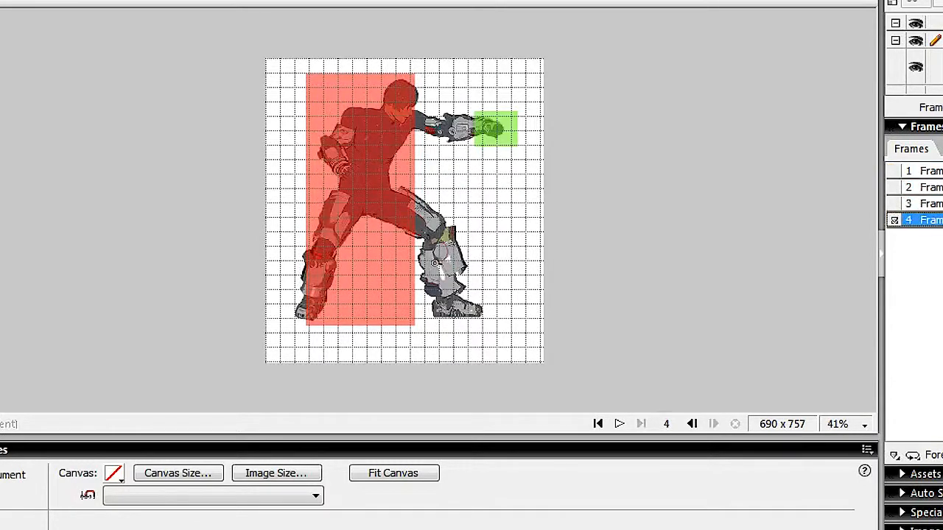
key("Page_Down")
key("Page_Down")
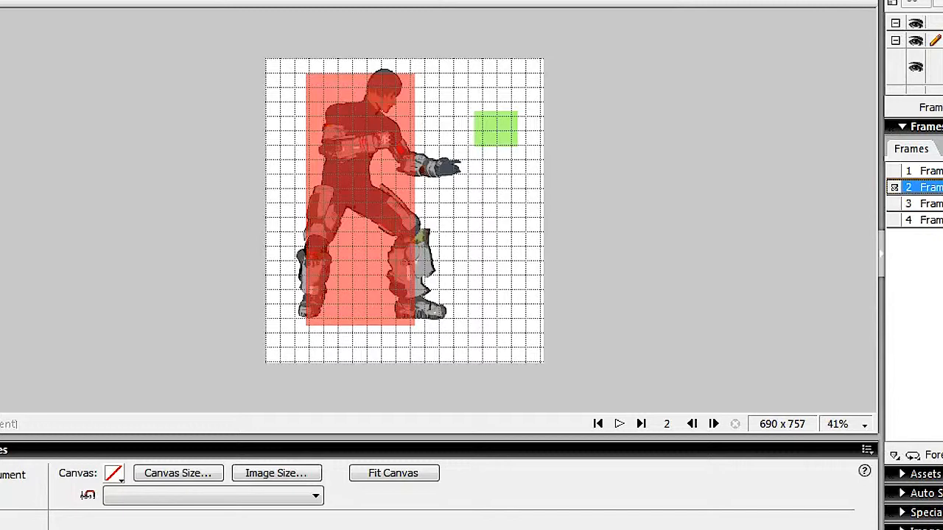
- Delete Frame 1 with the wide ready stance, and review the remaining three frames individually and in playback
left_click(921, 171)
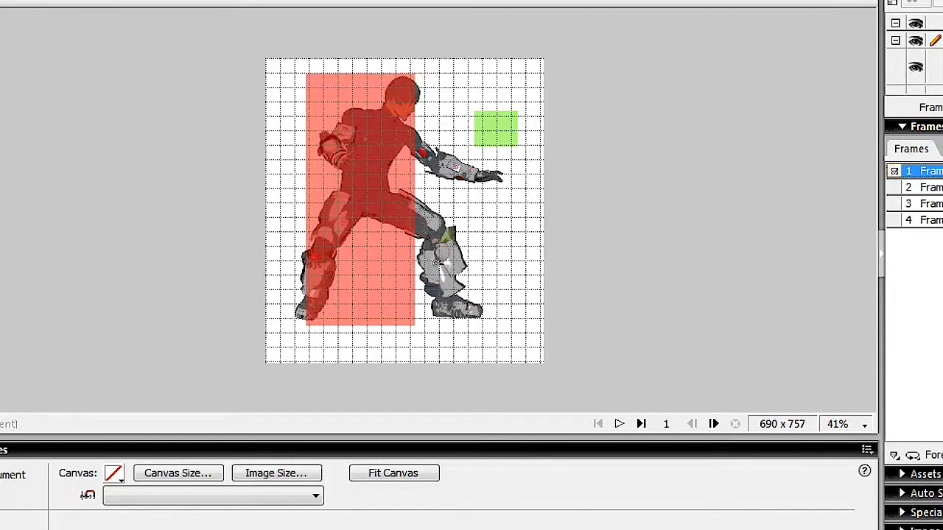
key("Delete")
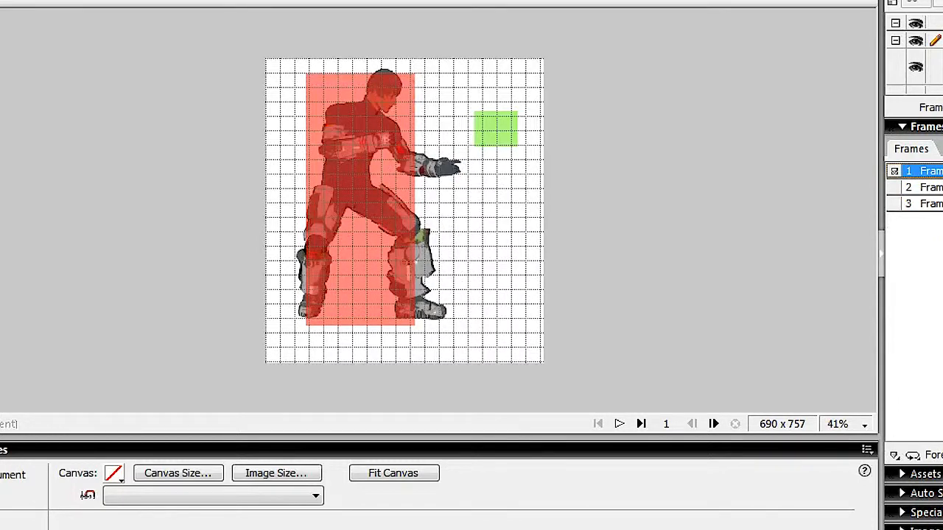
left_click(920, 187)
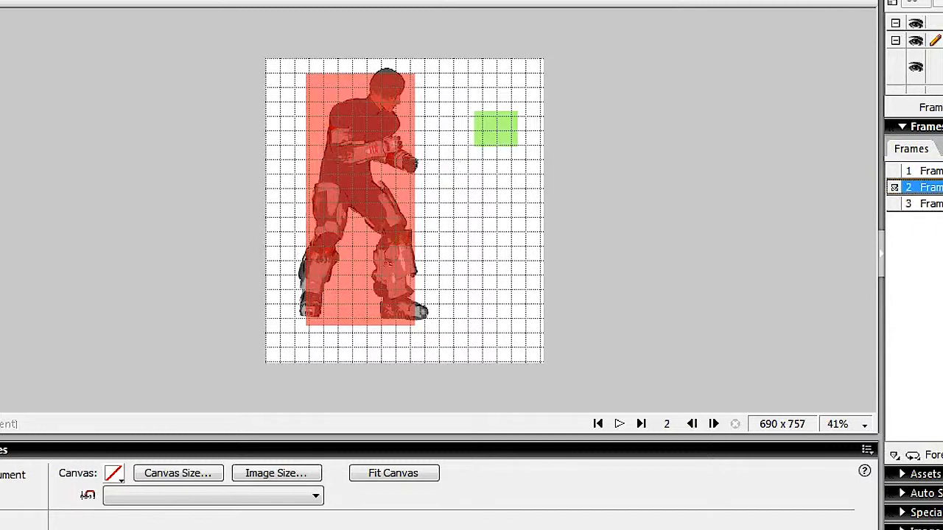
left_click(920, 203)
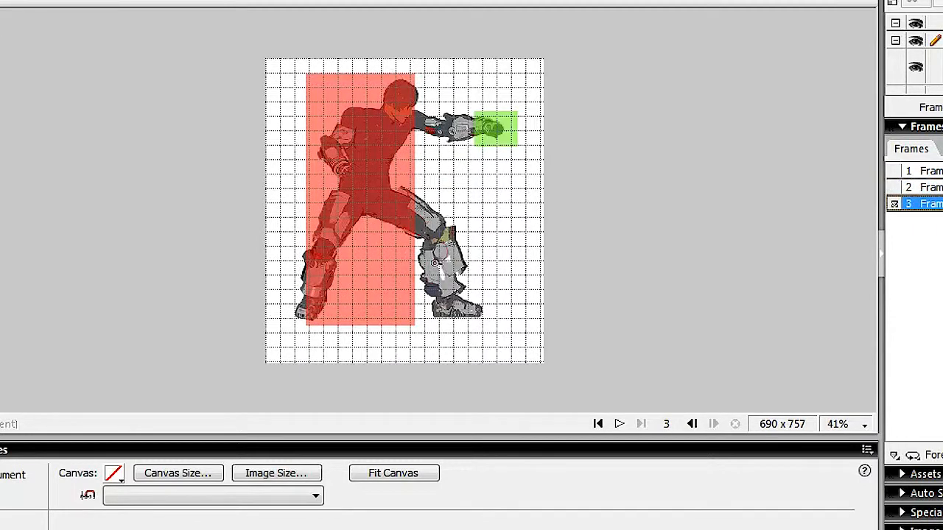
left_click(921, 171)
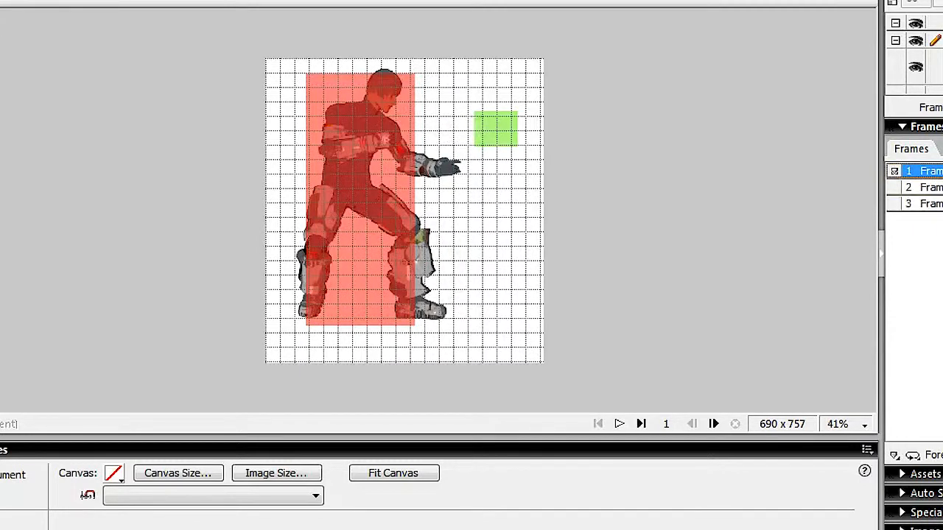
left_click(619, 425)
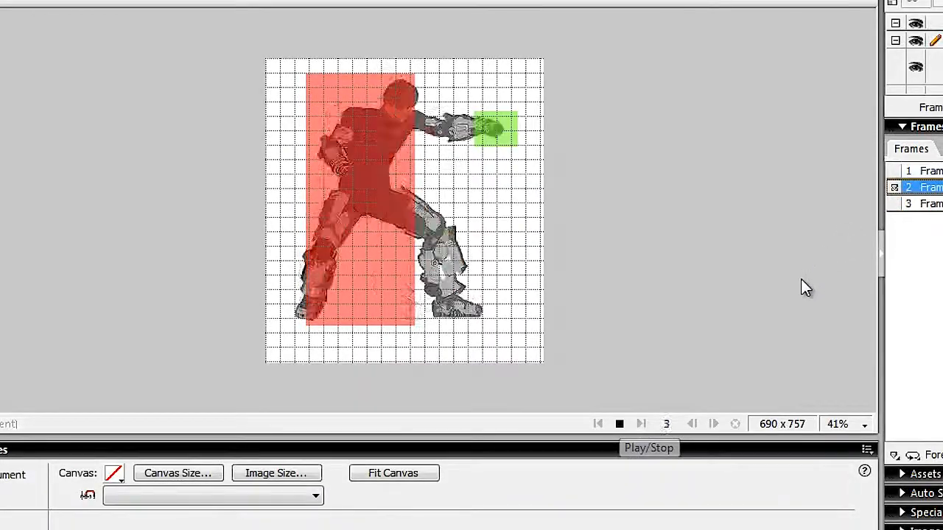
left_click(619, 424)
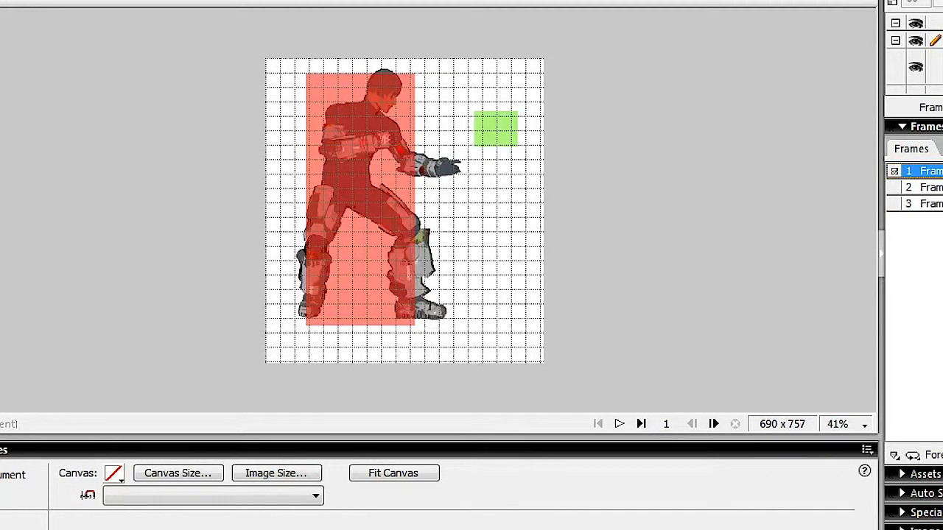
- Set the frame delay of Frame 1 to 14
double_click(941, 171)
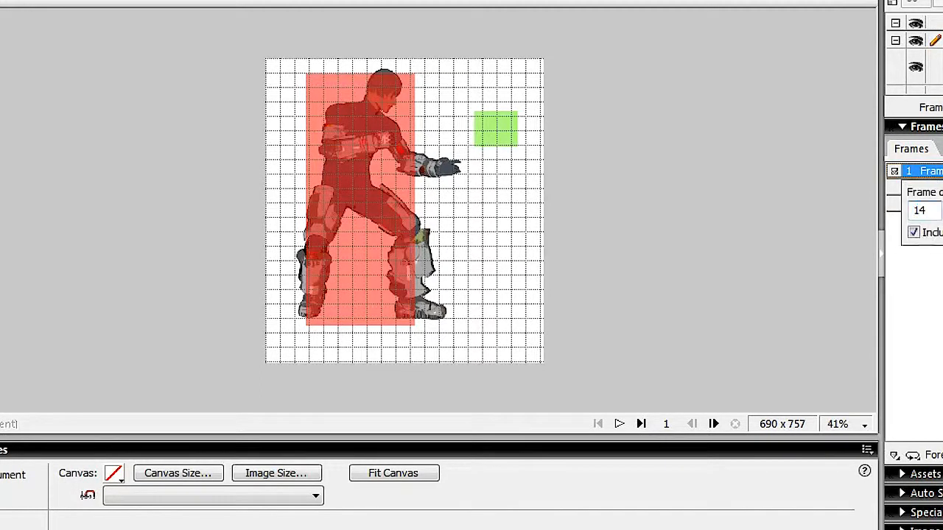
type("14")
key("Return")
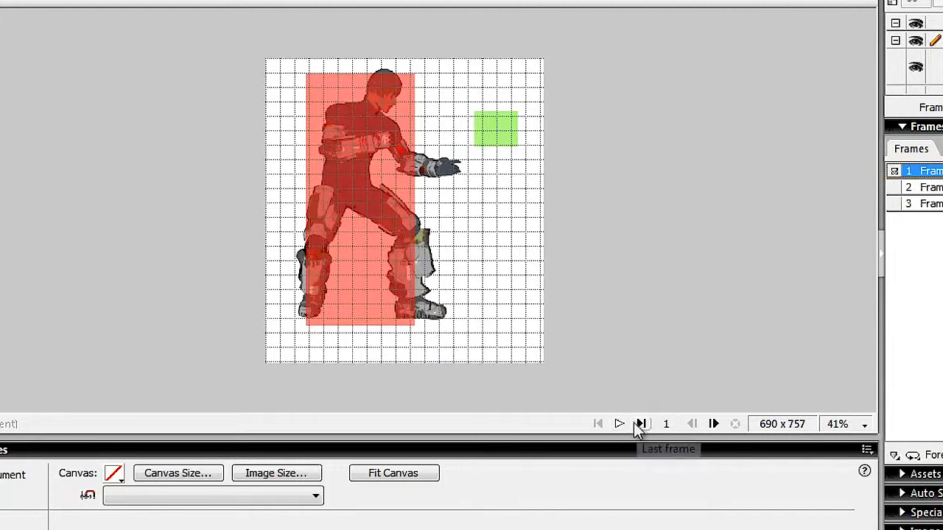
- Step through Frames 1 to 3 and play the animation to check the punch's timing
left_click(715, 426)
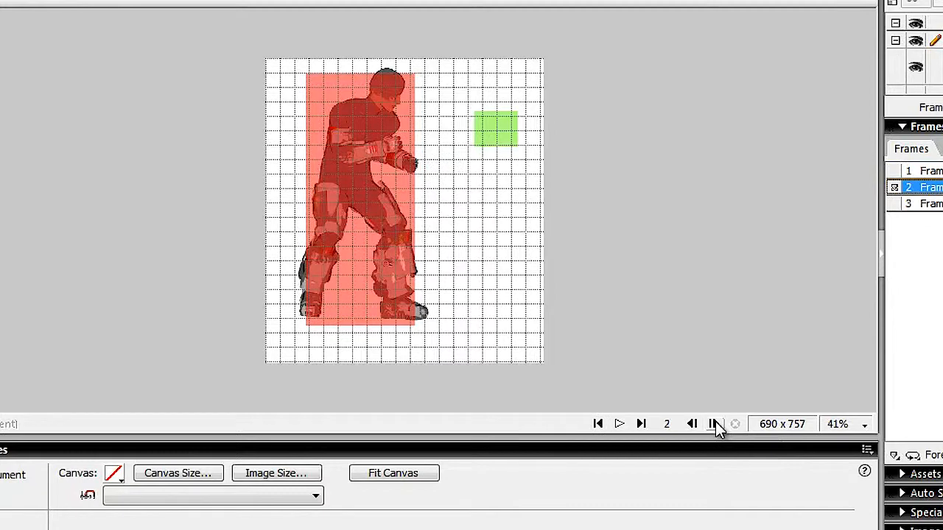
left_click(714, 426)
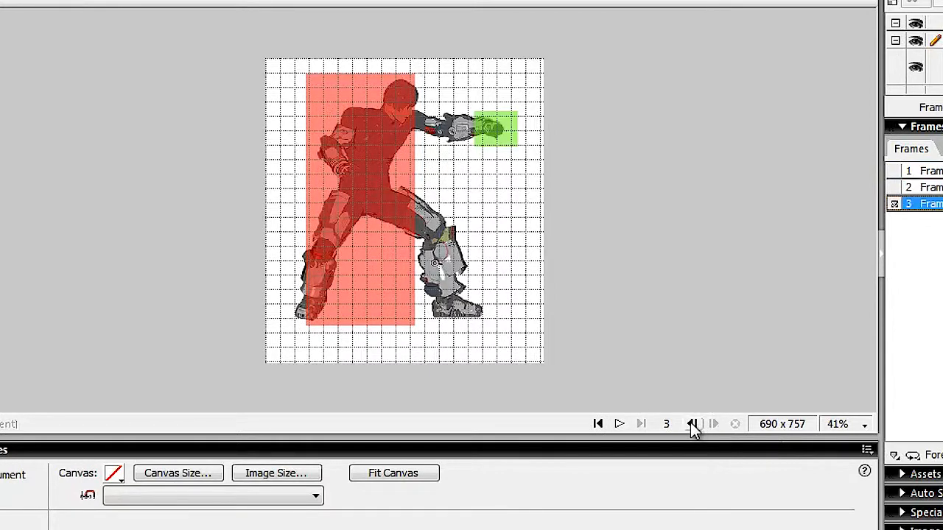
left_click(692, 425)
left_click(692, 425)
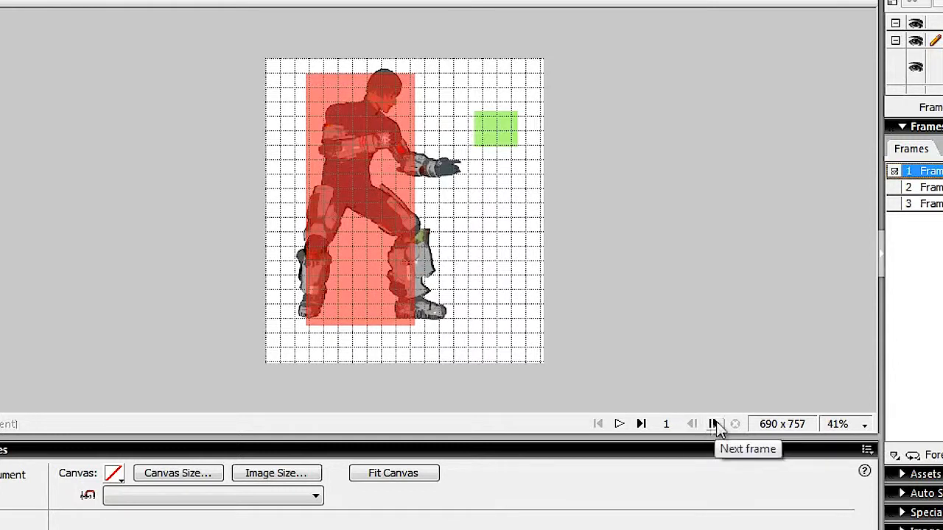
left_click(620, 425)
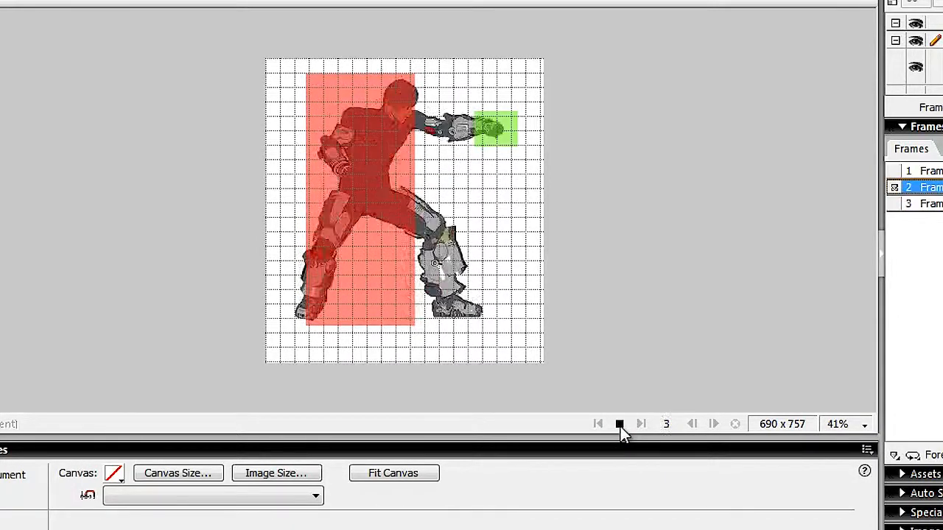
left_click(620, 425)
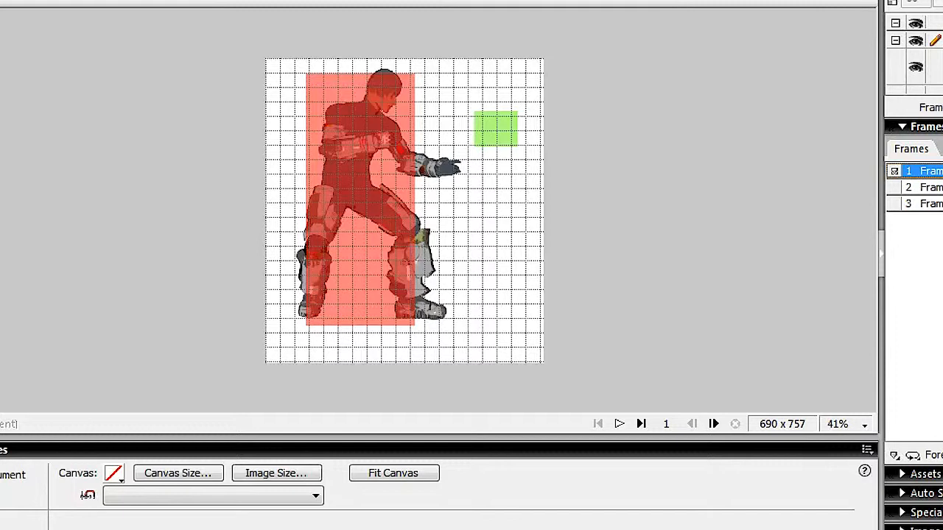
- Set the frame delay of Frame 2 to 16, and check the delays of Frames 1 and 3
double_click(936, 171)
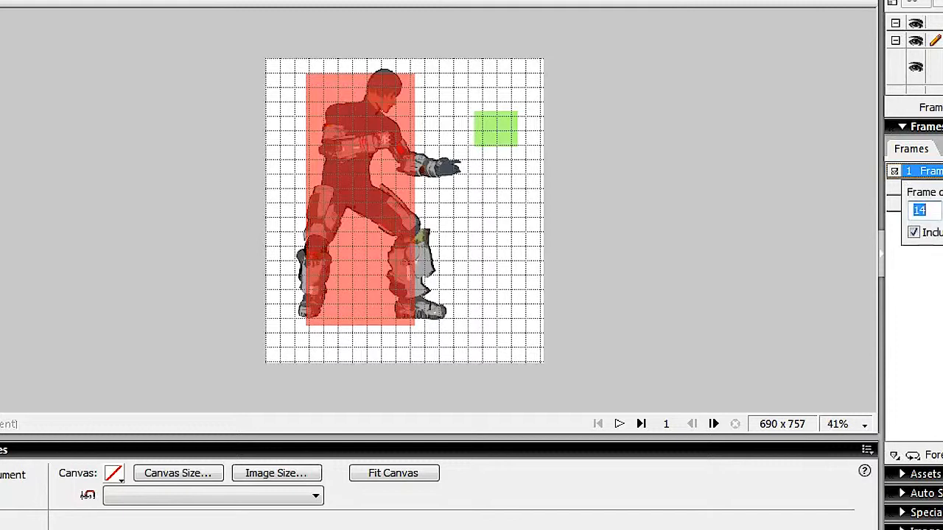
key("Return")
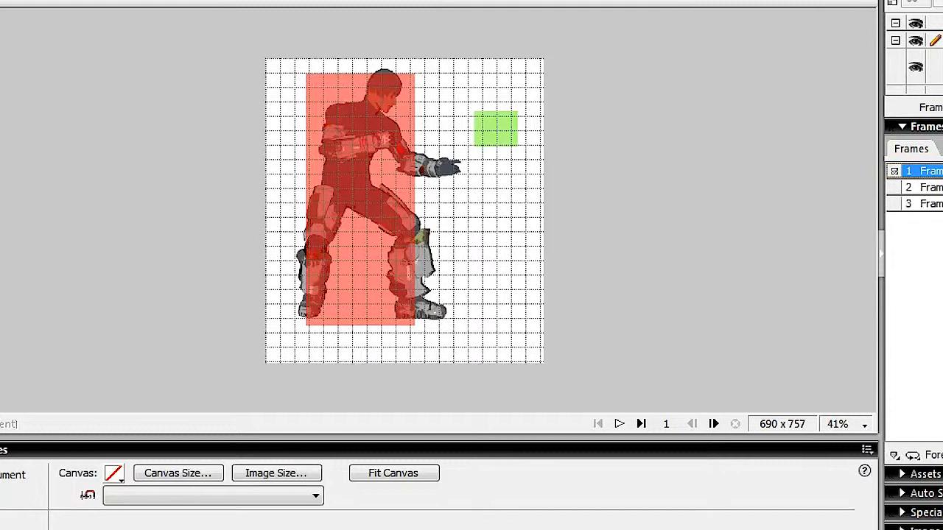
double_click(934, 187)
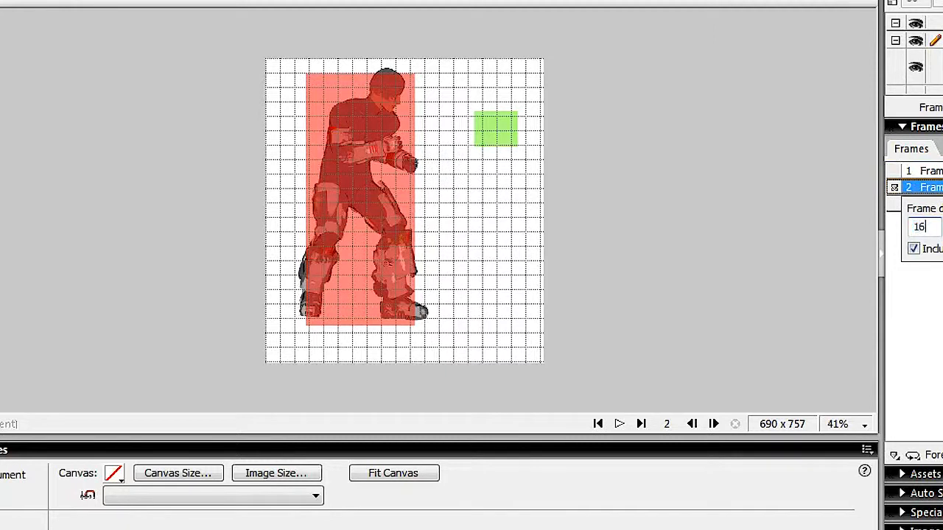
key("Return")
double_click(934, 203)
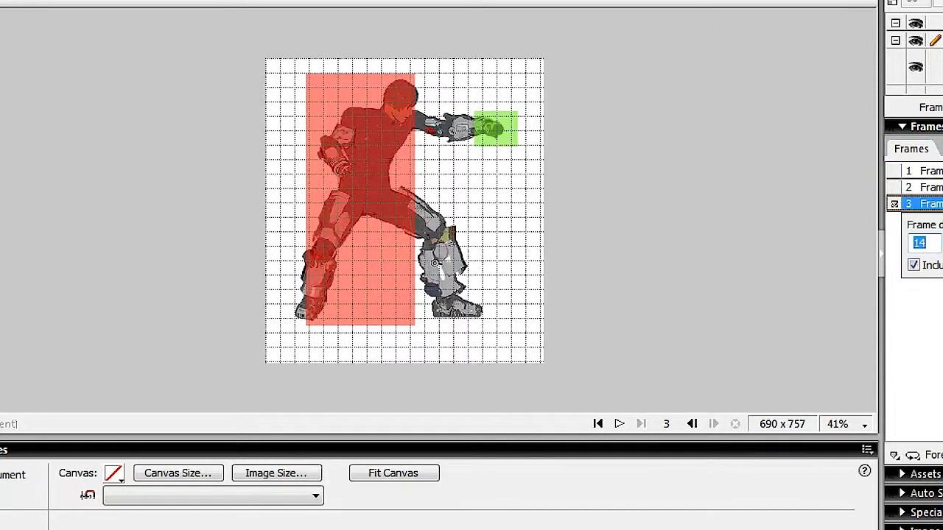
key("Return")
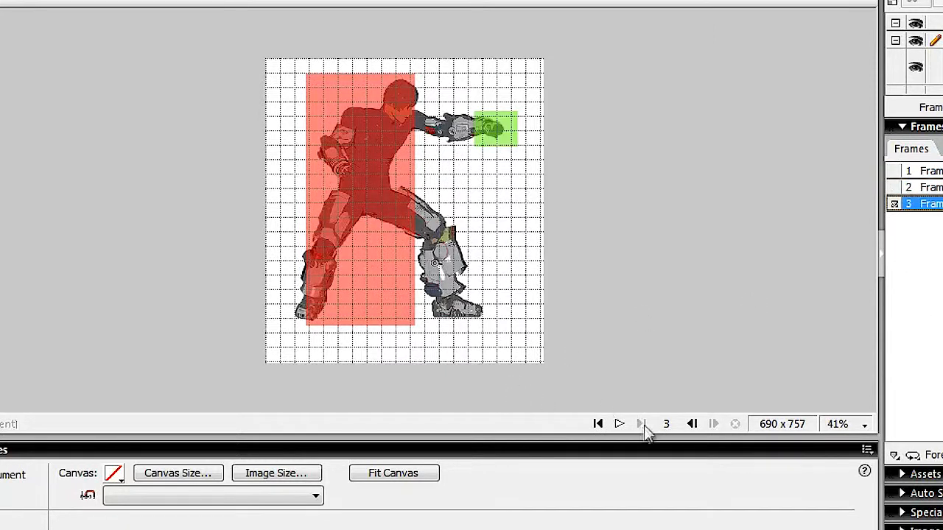
- Play the animation from Frame 1 and stop it on Frame 3 to check the retimed punch
left_click(599, 423)
left_click(621, 425)
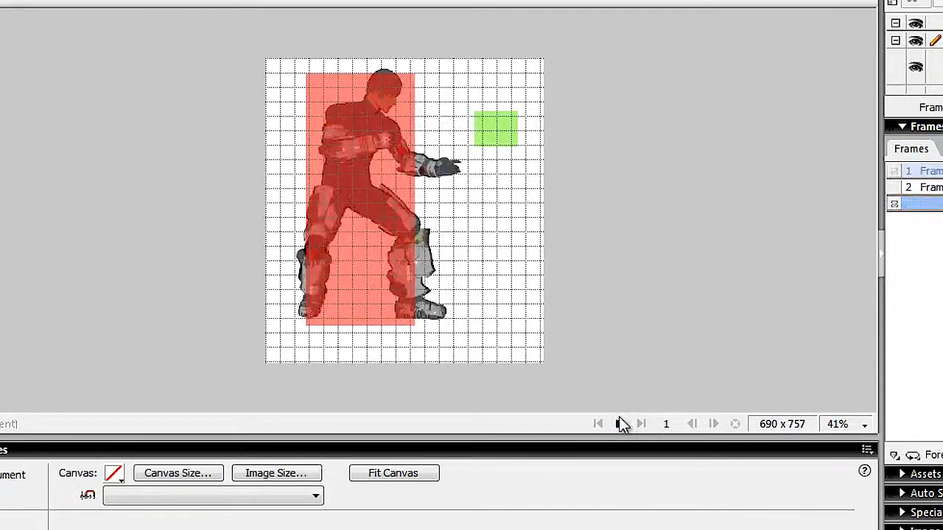
left_click(368, 186)
left_click(568, 391)
left_click(358, 185)
left_click(618, 361)
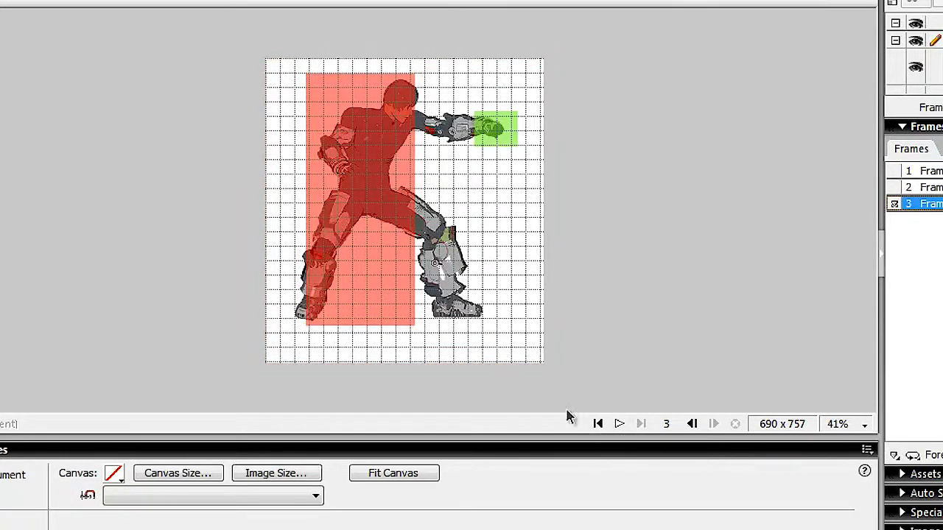
- Hide the red body hit area on Frames 3, 2 and 1, leaving the green attack area shown
left_click(915, 67)
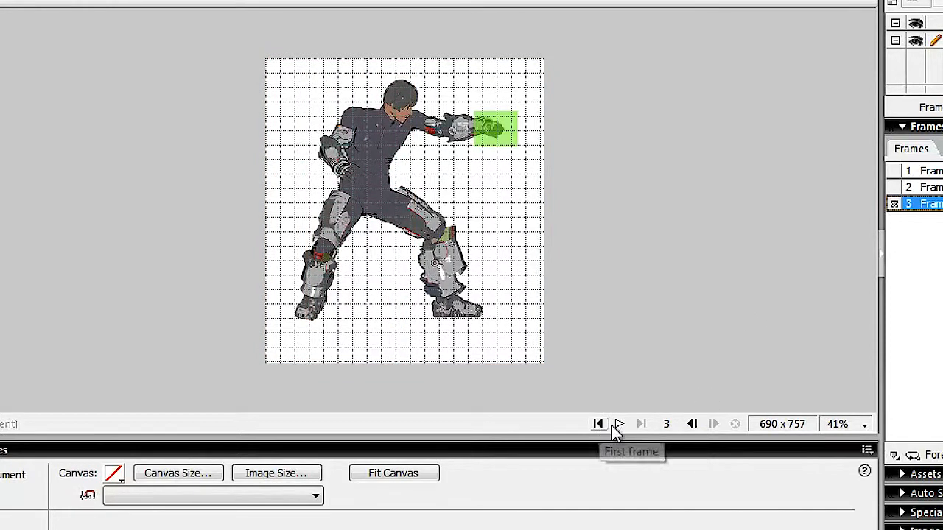
left_click(691, 424)
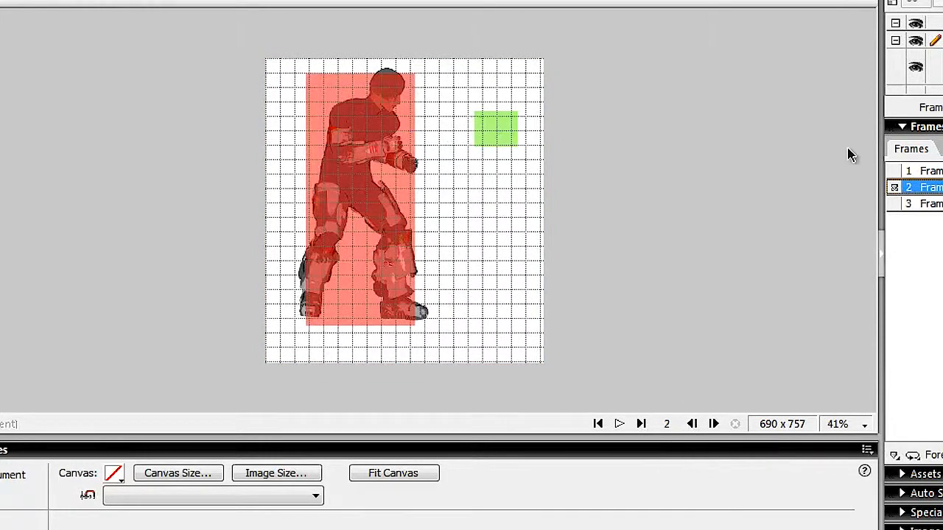
left_click(692, 424)
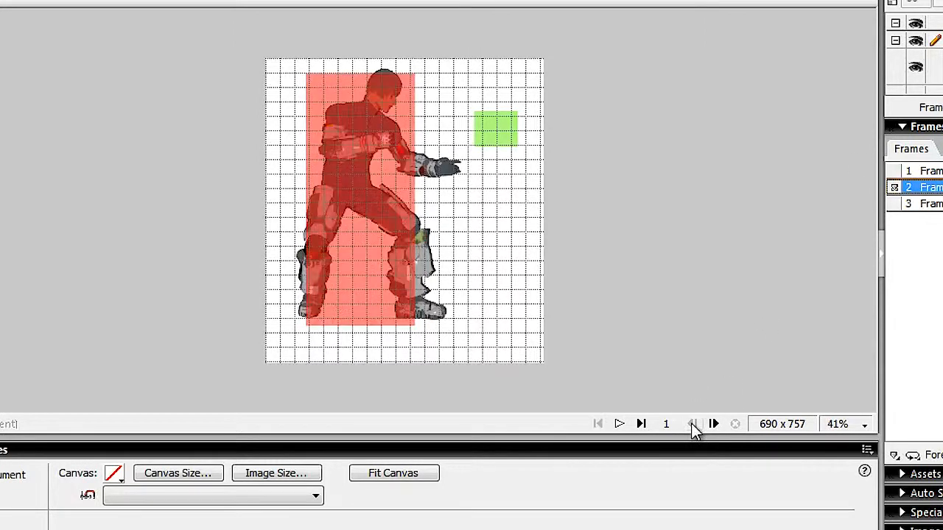
- Play and stop the animation repeatedly to examine when the punch reaches the green attack area
left_click(619, 426)
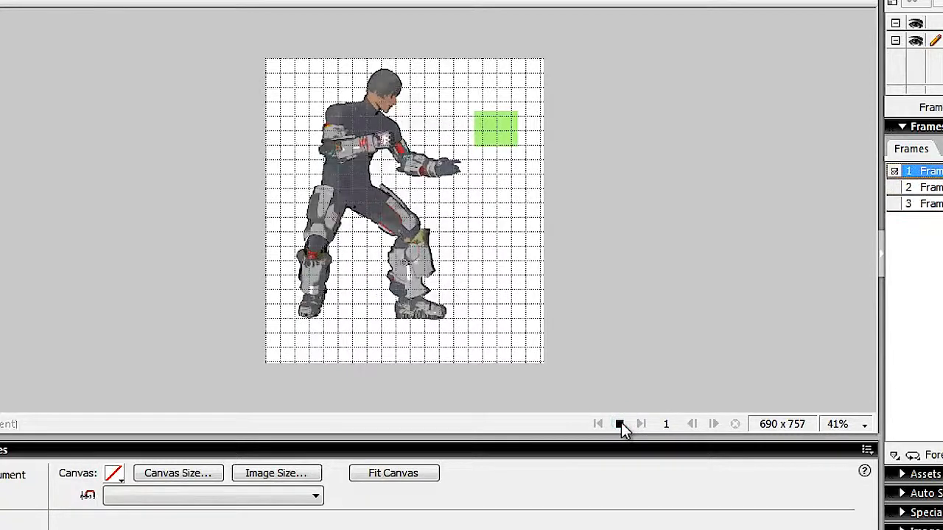
left_click(621, 423)
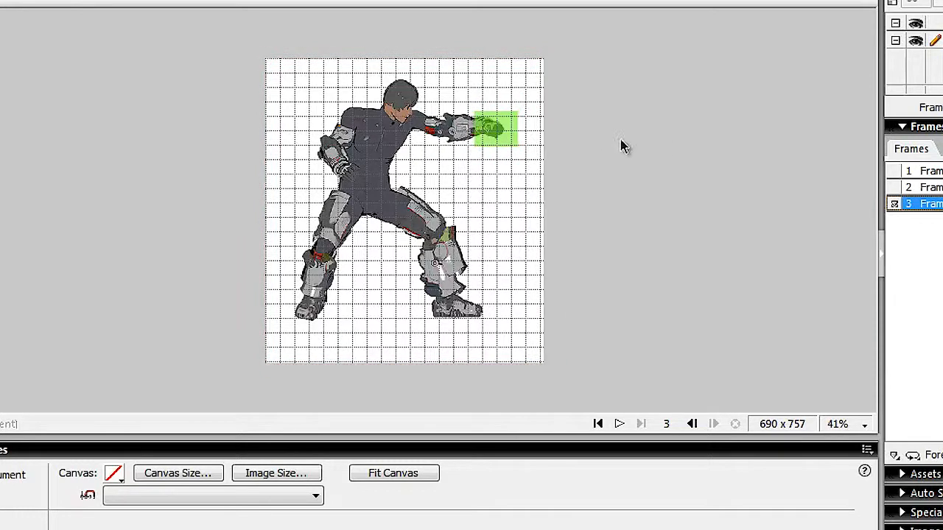
left_click(620, 424)
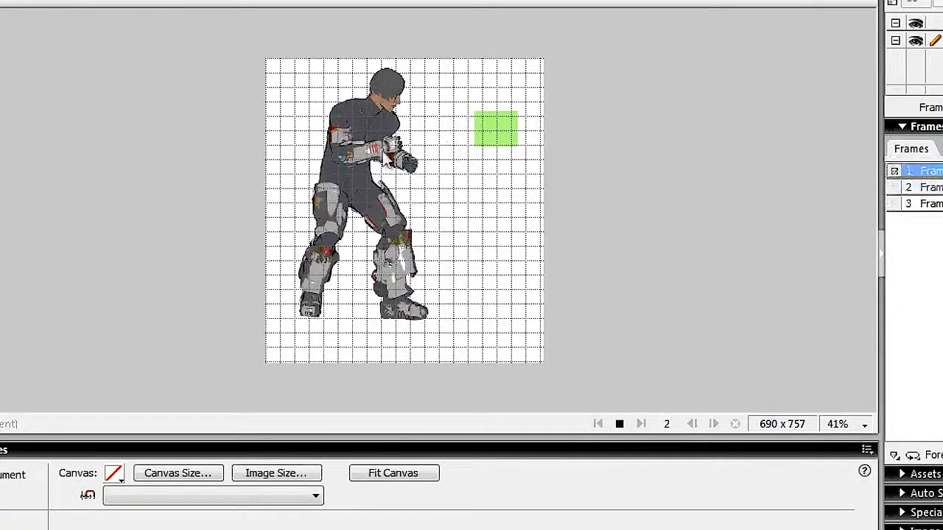
left_click(619, 425)
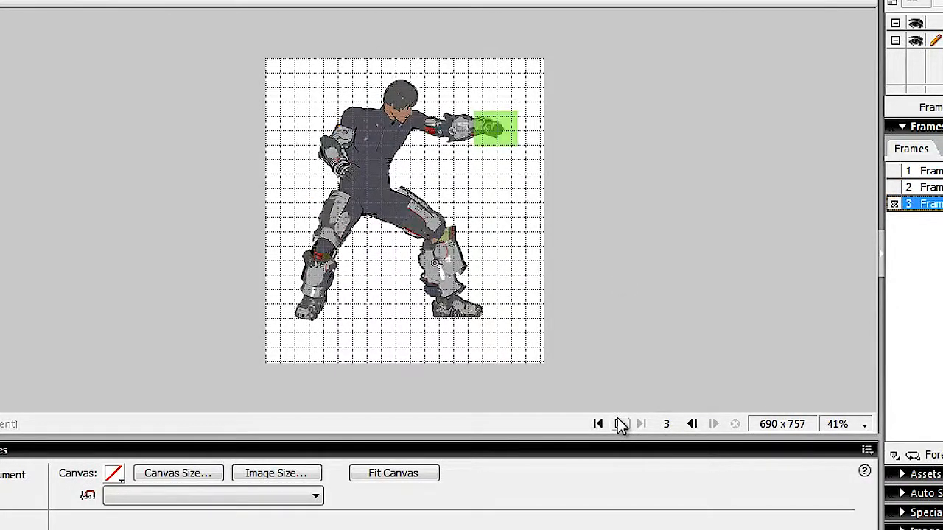
left_click(619, 425)
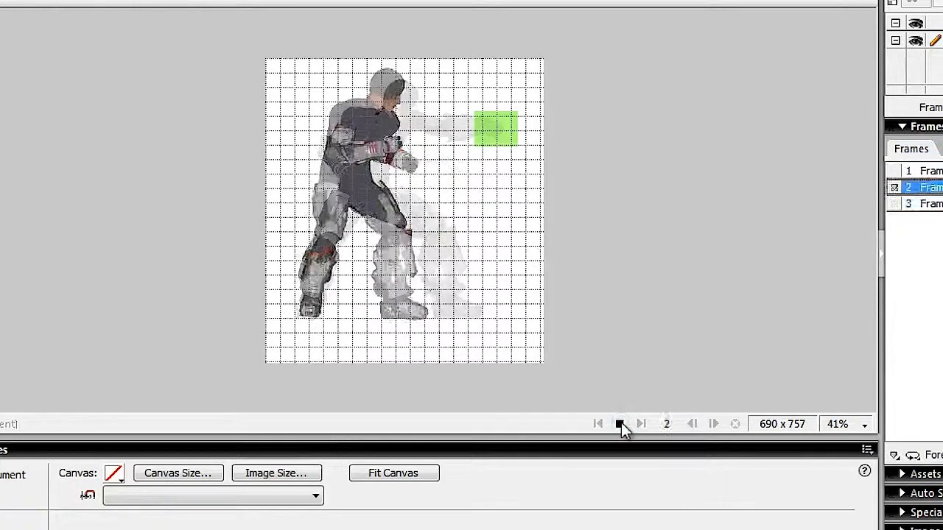
left_click(620, 426)
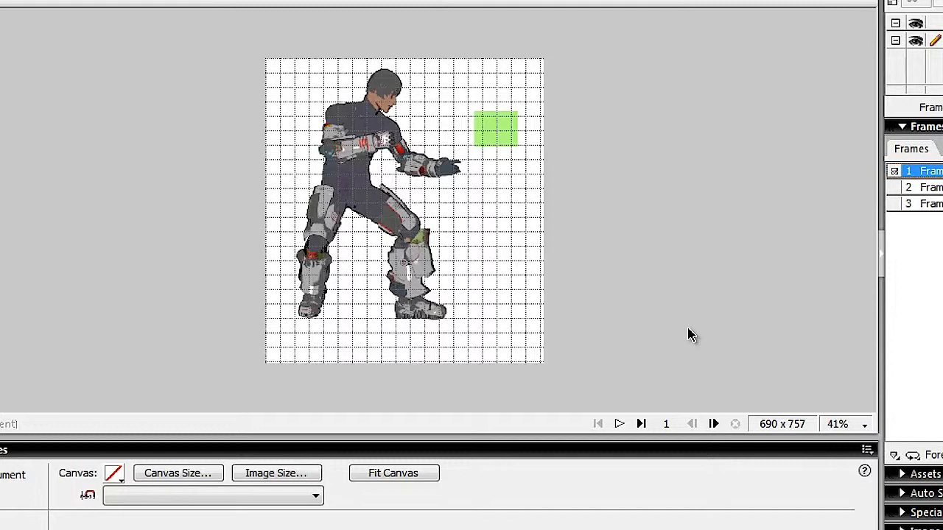
left_click(620, 424)
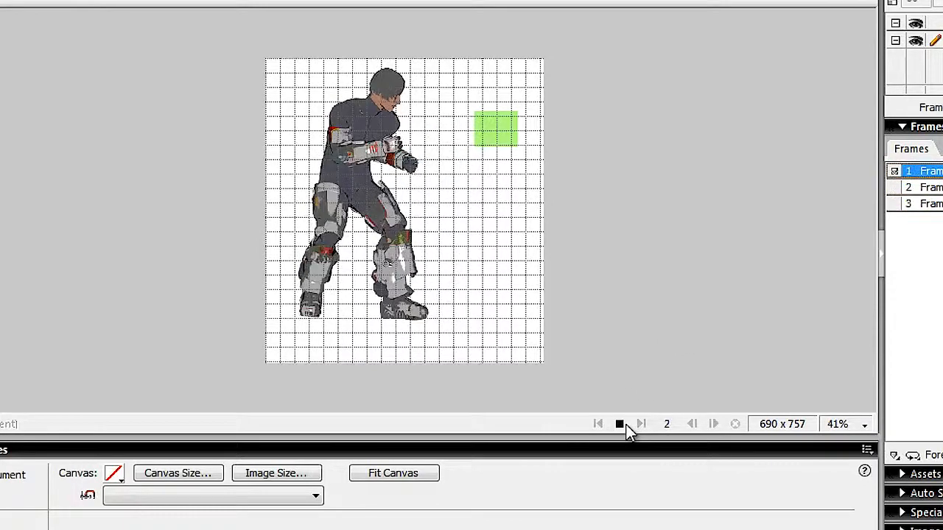